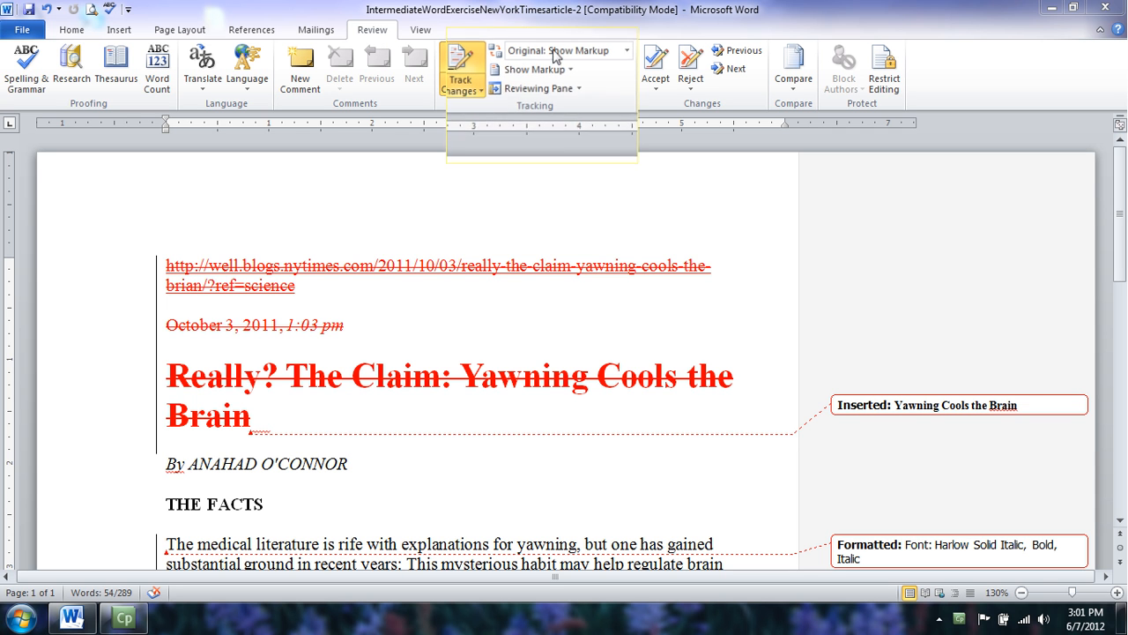
# Open the Display for Review dropdown to list the Final and Original view options.
pyautogui.click(635, 53)
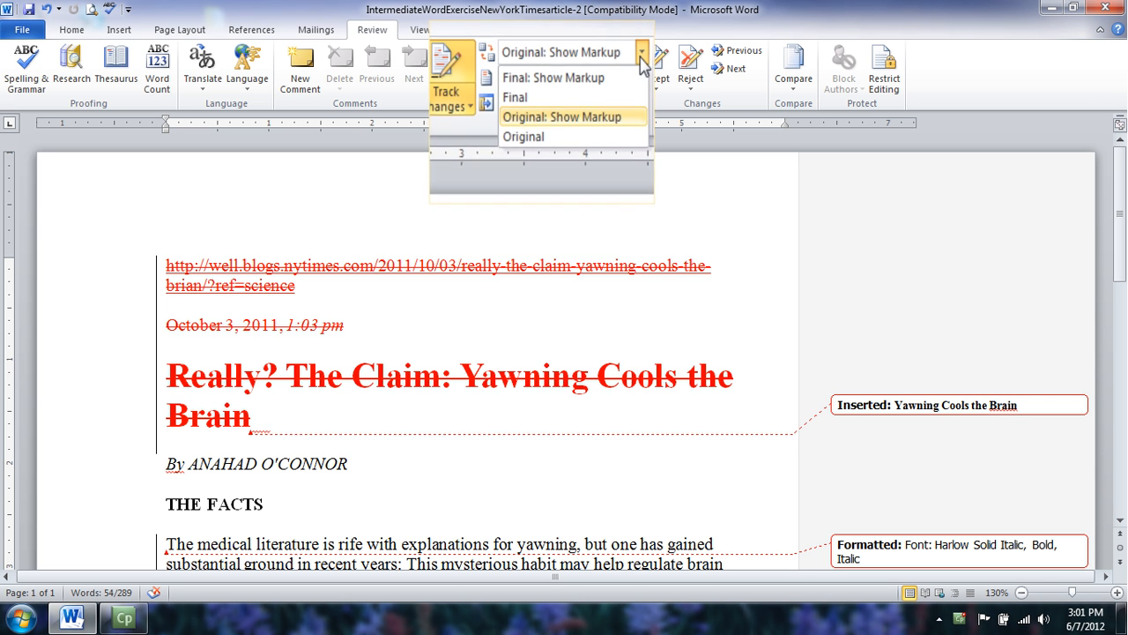
# Switch the review display to Original and scroll through the unmarked article.
pyautogui.click(535, 145)
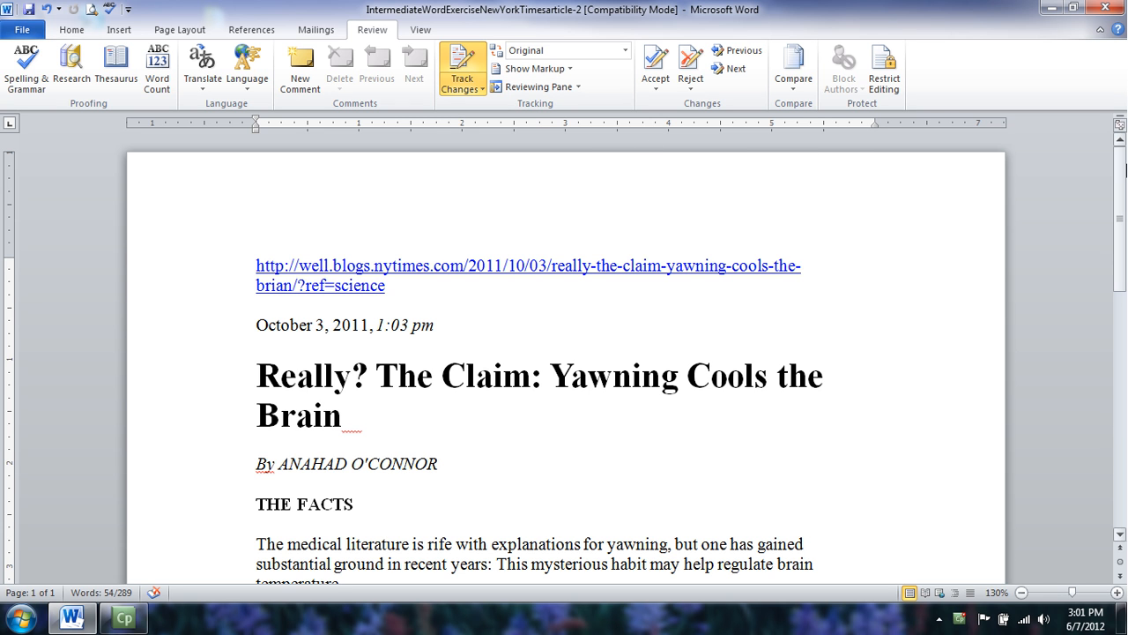
pyautogui.moveTo(1116, 195)
pyautogui.mouseDown()
pyautogui.moveTo(1122, 277)
pyautogui.moveTo(1122, 195)
pyautogui.mouseUp()
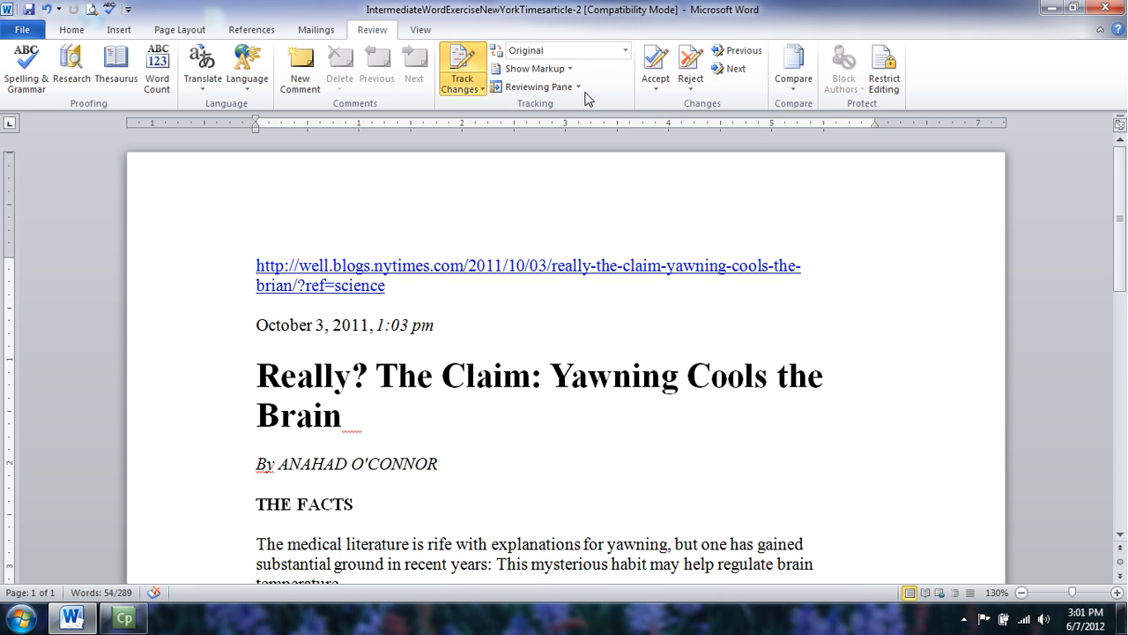
# Switch the review display to Original: Show Markup and scroll to the change balloons.
pyautogui.click(625, 52)
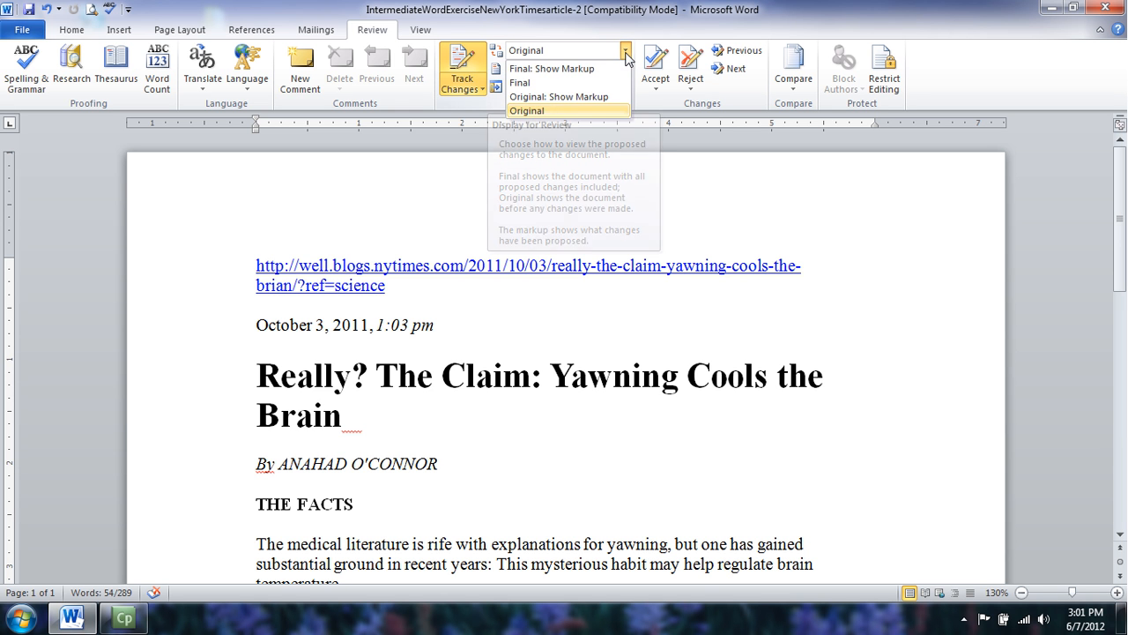
pyautogui.click(595, 97)
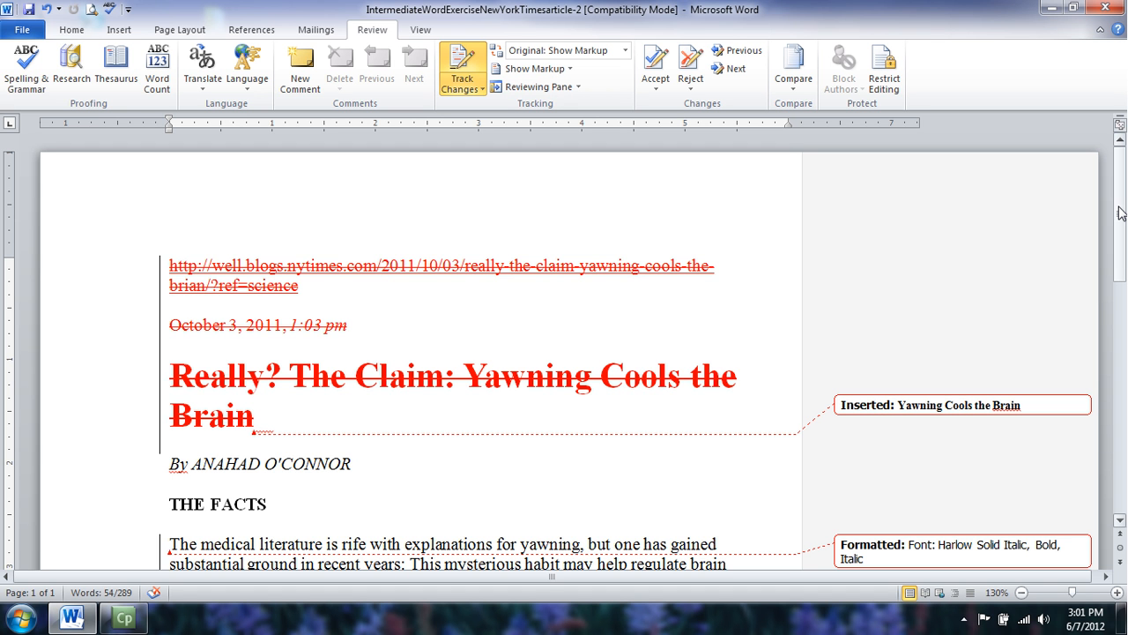
pyautogui.moveTo(1119, 213); pyautogui.dragTo(1119, 234)
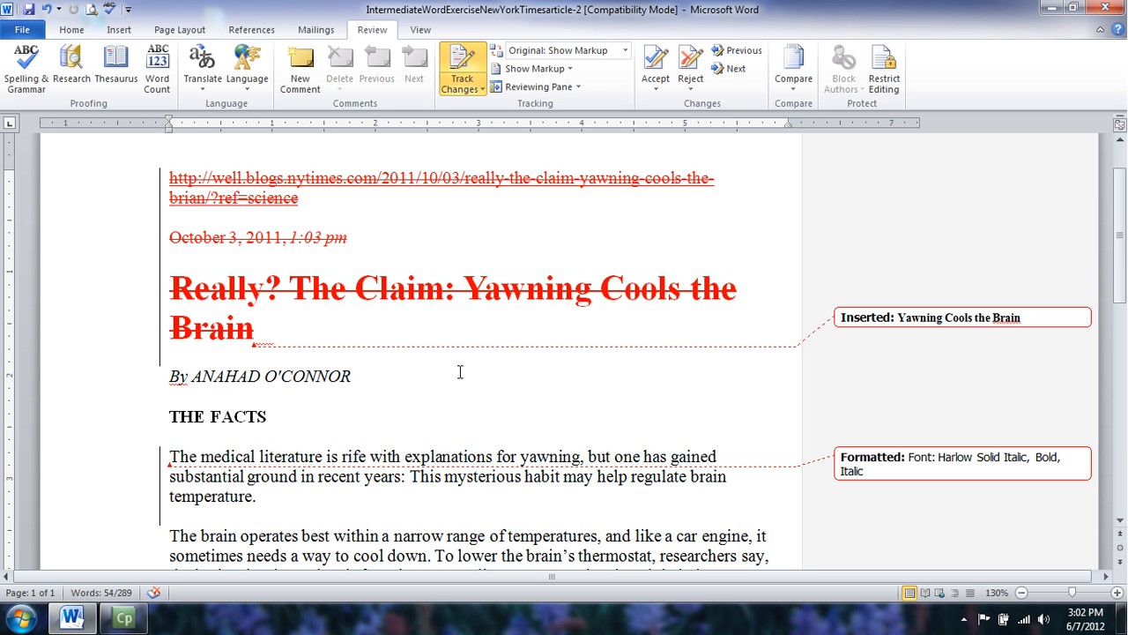
pyautogui.moveTo(1121, 237)
pyautogui.mouseDown()
pyautogui.moveTo(1121, 338)
pyautogui.moveTo(1124, 224)
pyautogui.mouseUp()
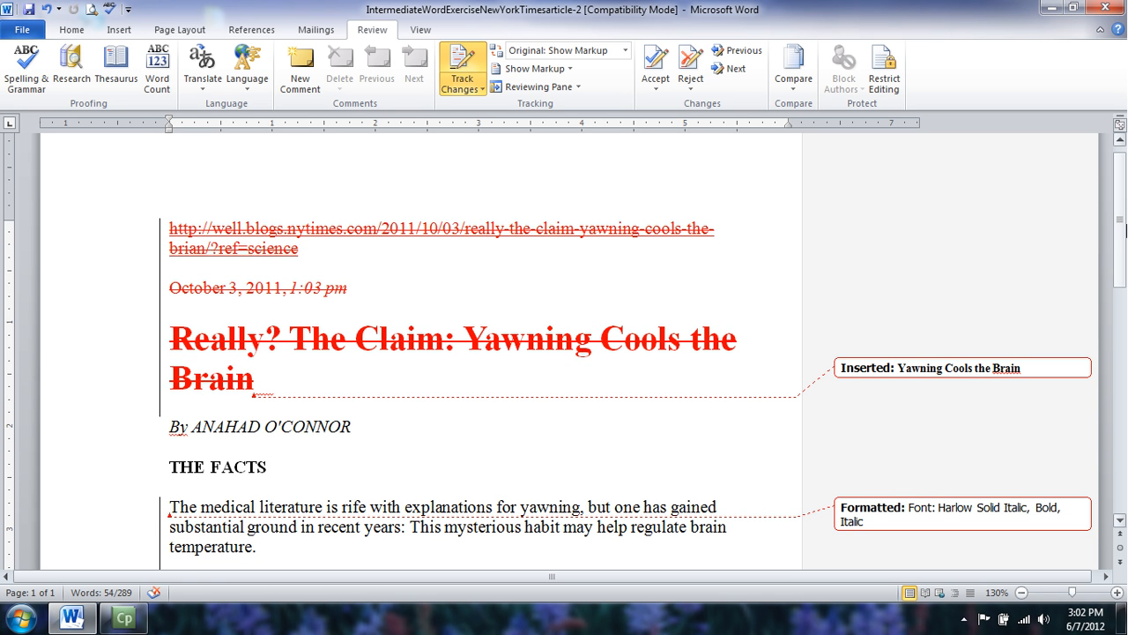
pyautogui.scroll(-5, 1125, 227)
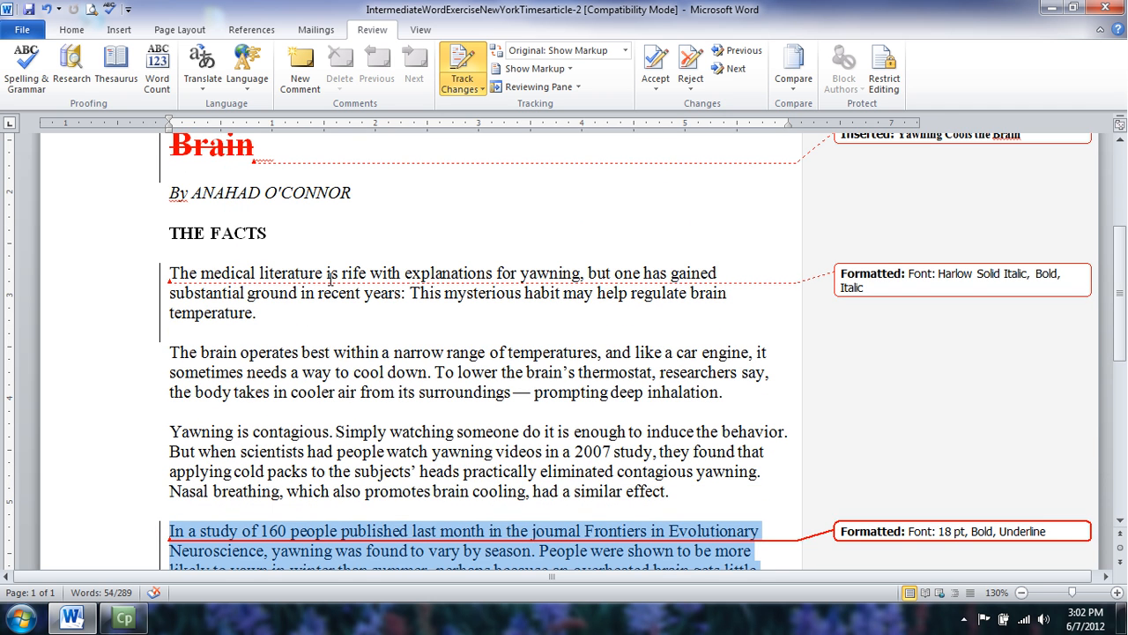
pyautogui.moveTo(236, 292)
# Scroll further through the struck-through headline and balloons, deselecting the title.
pyautogui.moveTo(1115, 245); pyautogui.dragTo(1122, 163)
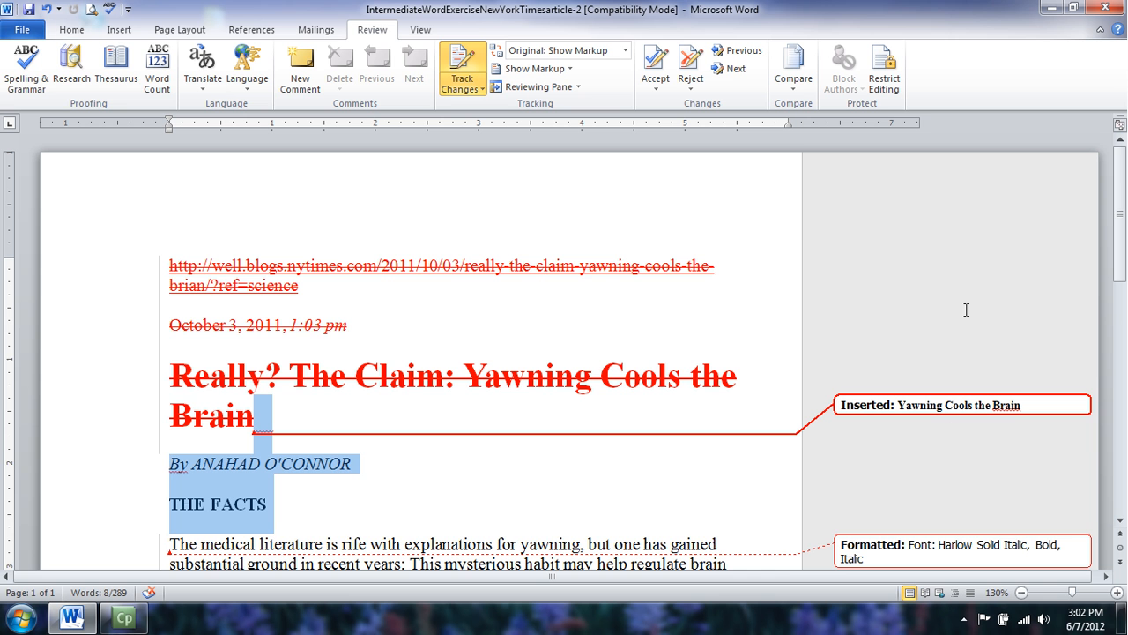
pyautogui.moveTo(1121, 272); pyautogui.dragTo(1120, 305)
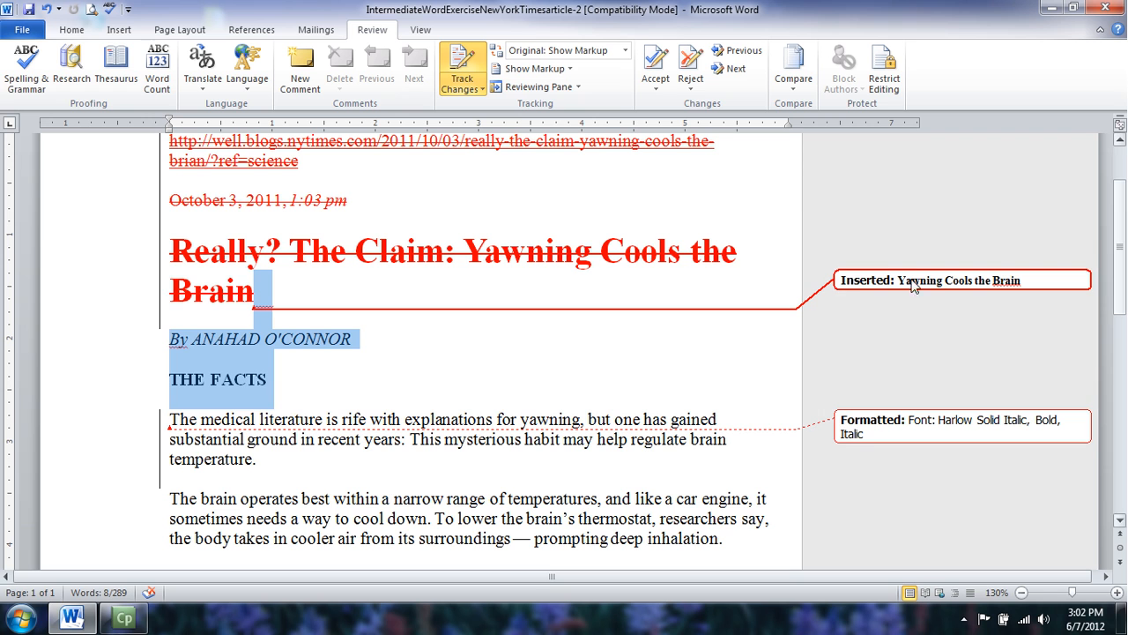
pyautogui.moveTo(844, 287)
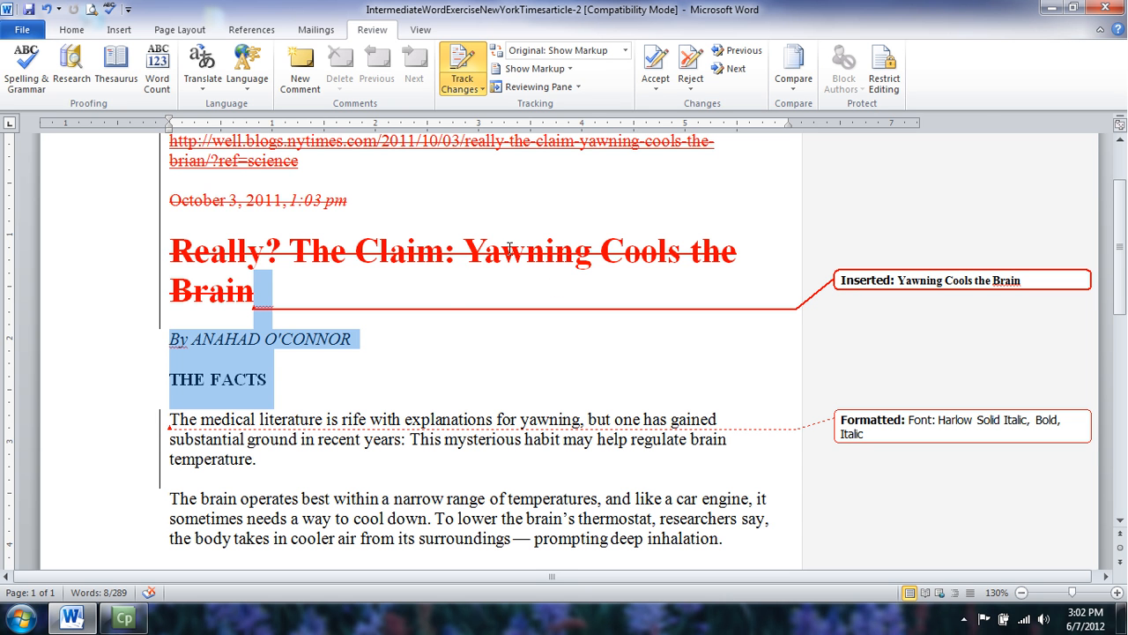
pyautogui.click(439, 292)
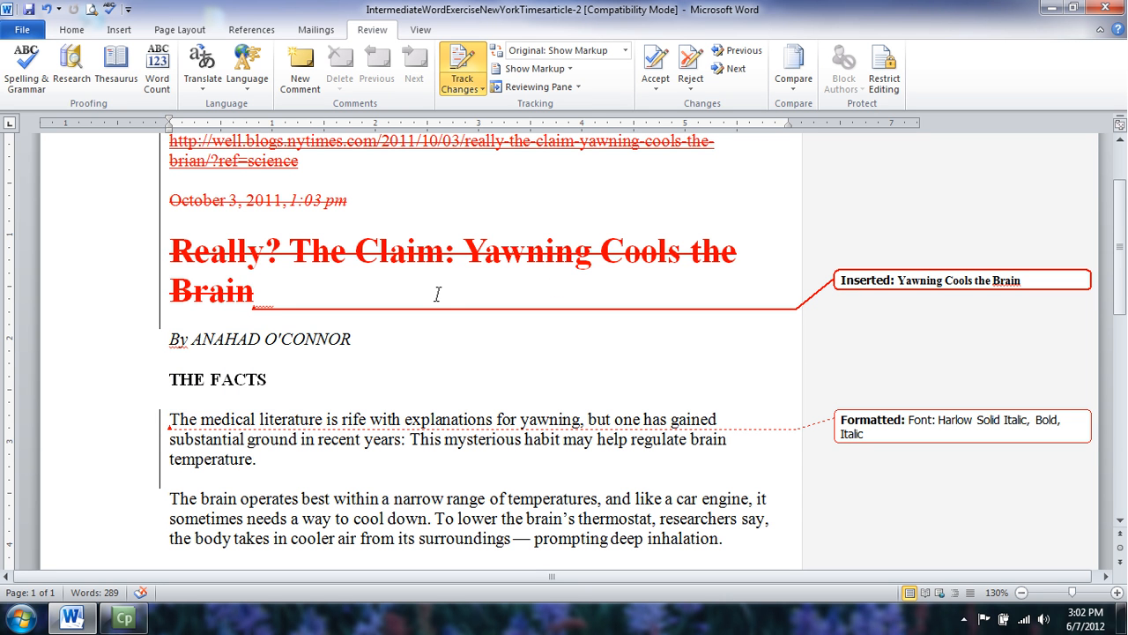
pyautogui.moveTo(1122, 291); pyautogui.dragTo(1124, 333)
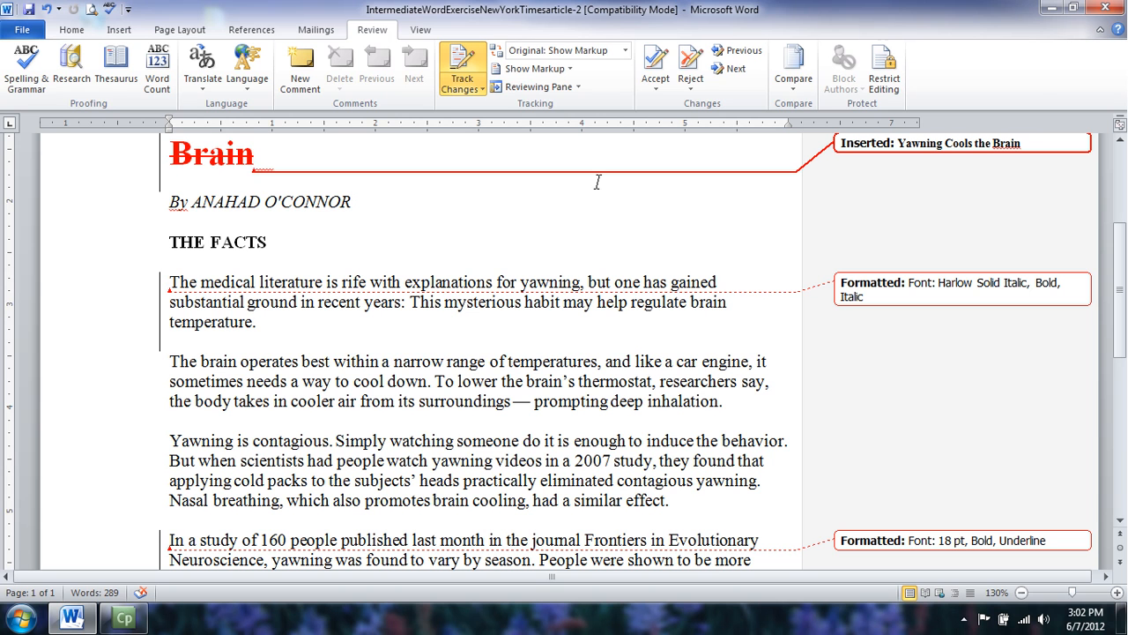
# Switch the review display to Final: Show Markup and return to the top.
pyautogui.click(625, 51)
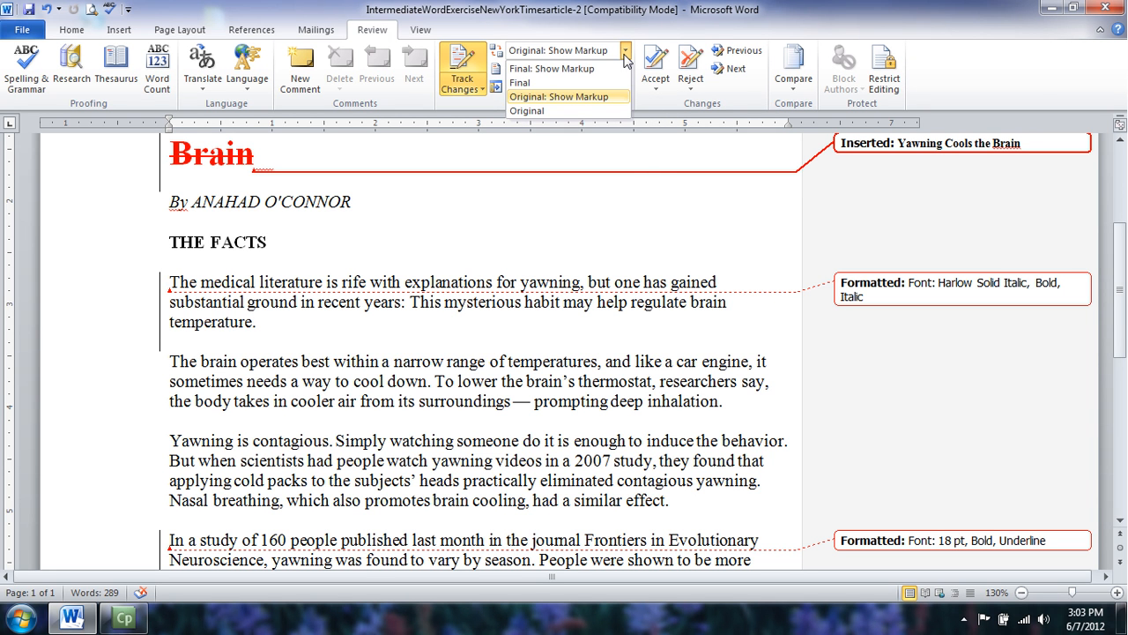
pyautogui.click(604, 71)
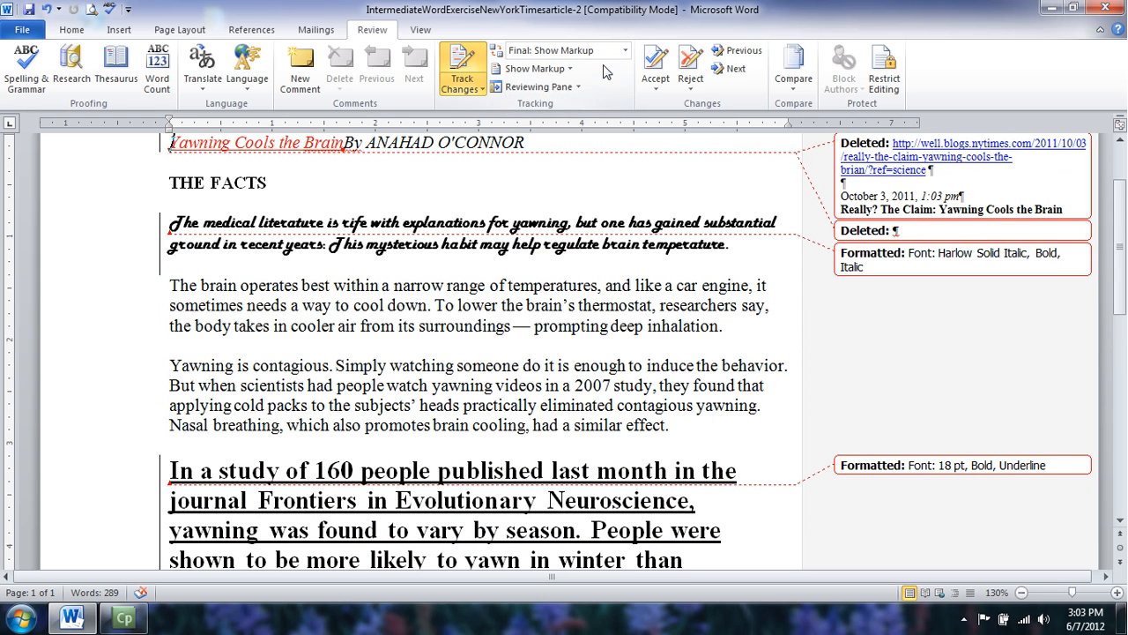
pyautogui.scroll(3, 1122, 214)
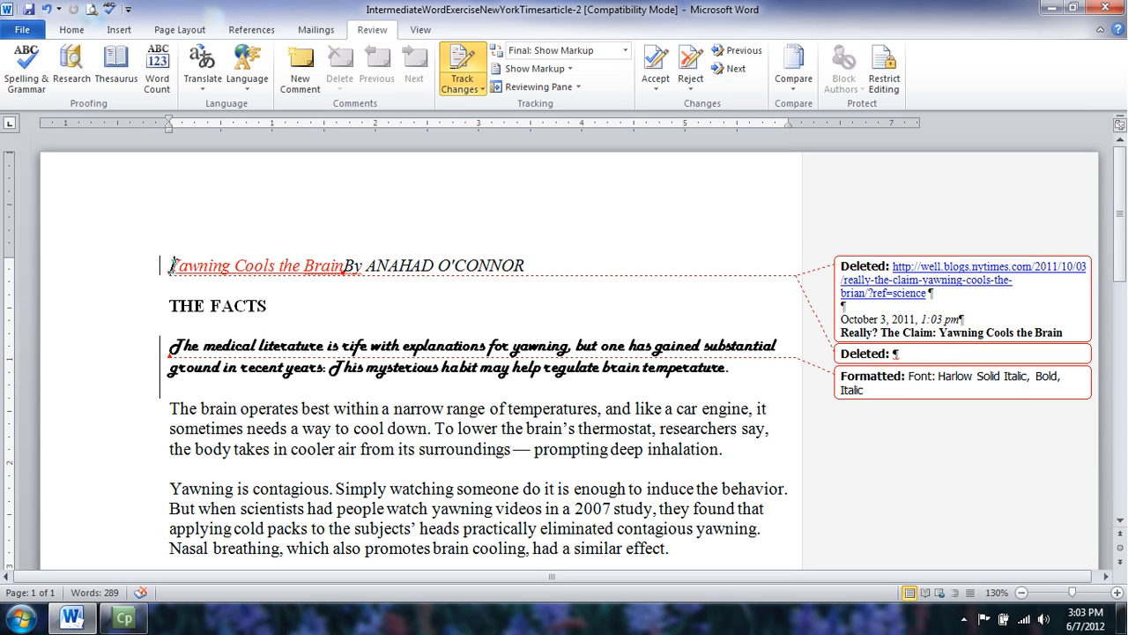
pyautogui.moveTo(192, 260)
# Scroll through the balloons listing the deleted link, date and original title.
pyautogui.scroll(-1, 1122, 236)
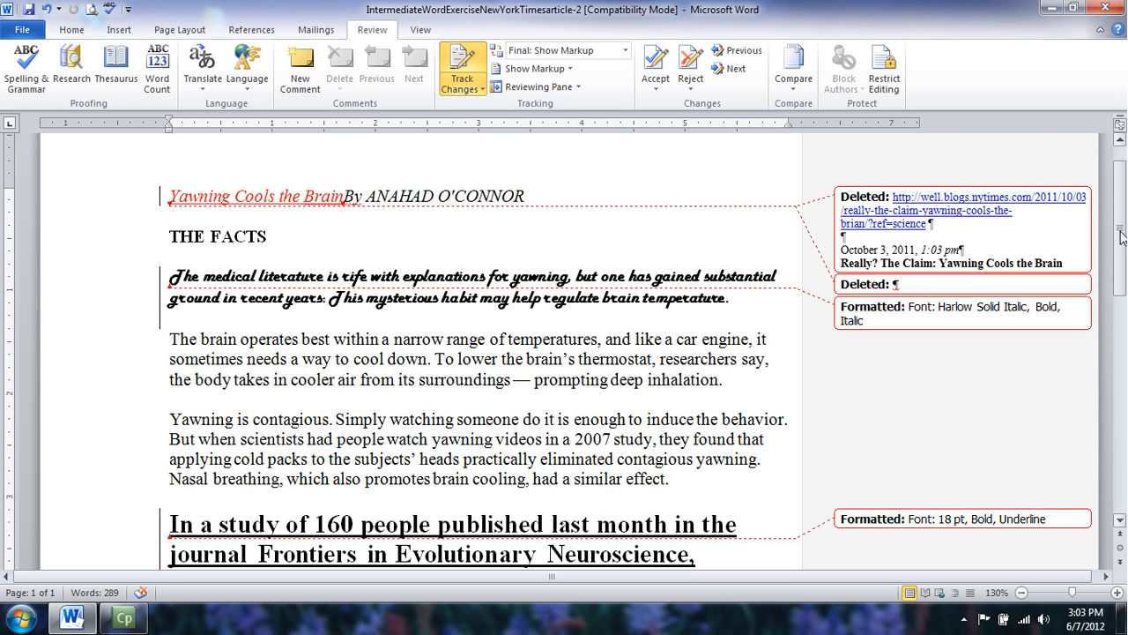
pyautogui.scroll(-1, 1121, 236)
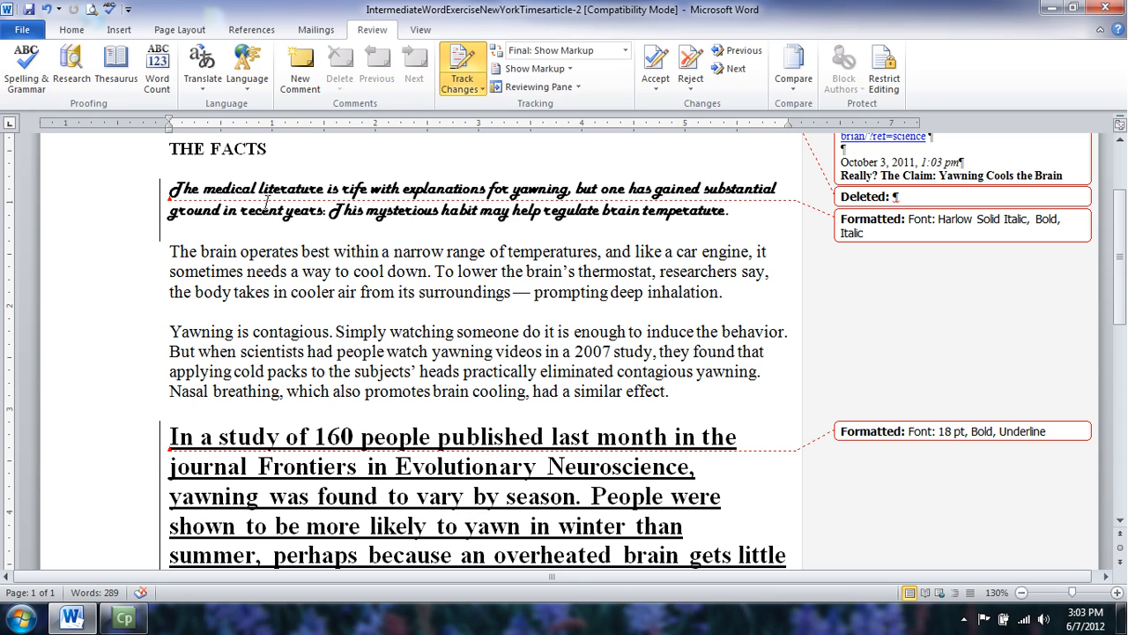
pyautogui.moveTo(175, 192)
pyautogui.scroll(3, 1031, 156)
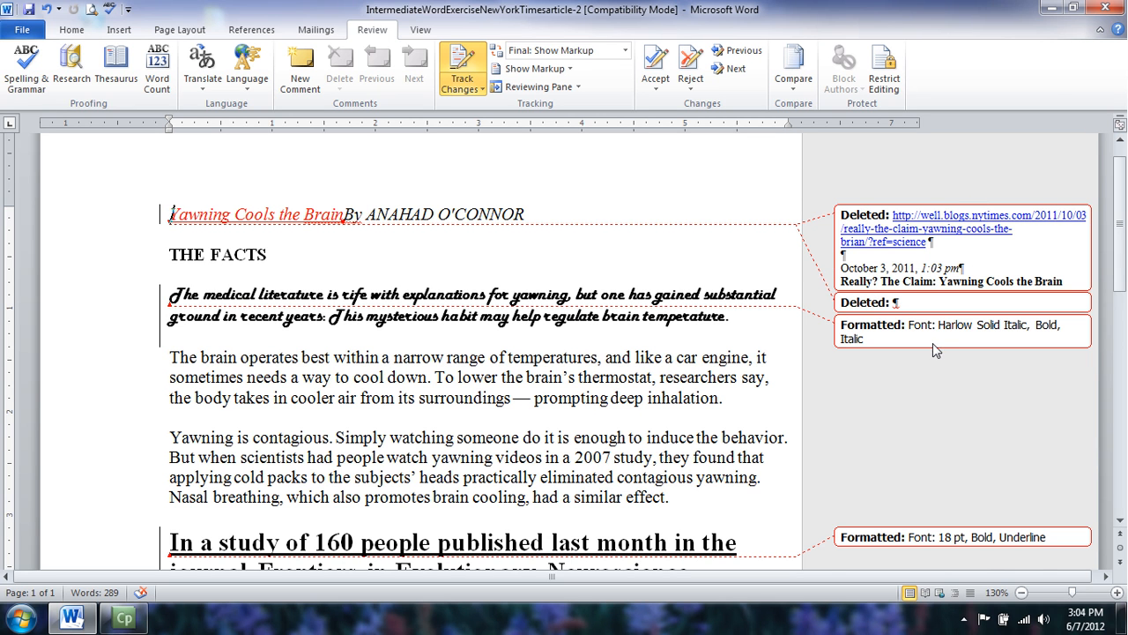
pyautogui.moveTo(1123, 221); pyautogui.dragTo(1126, 247)
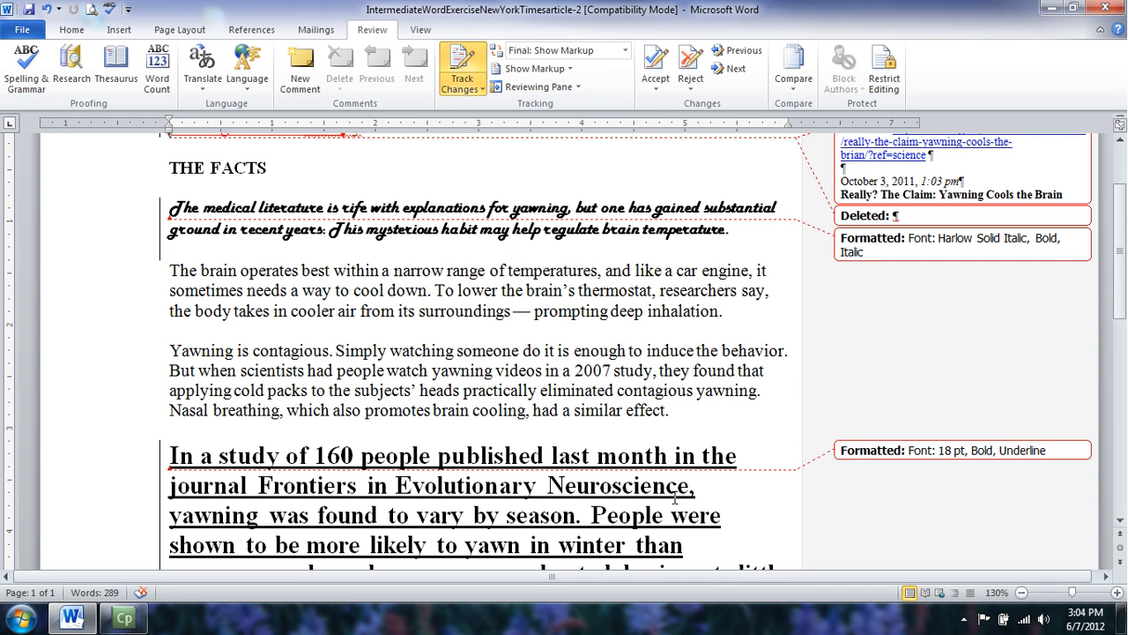
pyautogui.moveTo(1123, 222); pyautogui.dragTo(1122, 177)
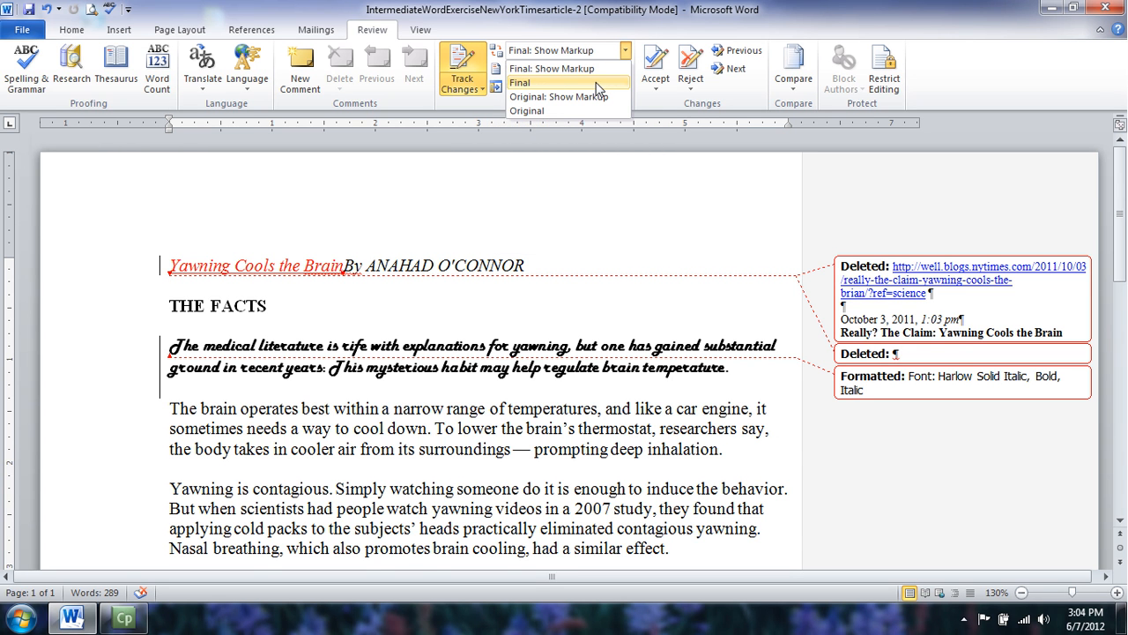
# Switch the review display to Final and scroll through the clean article.
pyautogui.click(596, 81)
pyautogui.moveTo(1121, 253)
pyautogui.mouseDown()
pyautogui.moveTo(1123, 308)
pyautogui.moveTo(1125, 267)
pyautogui.mouseUp()
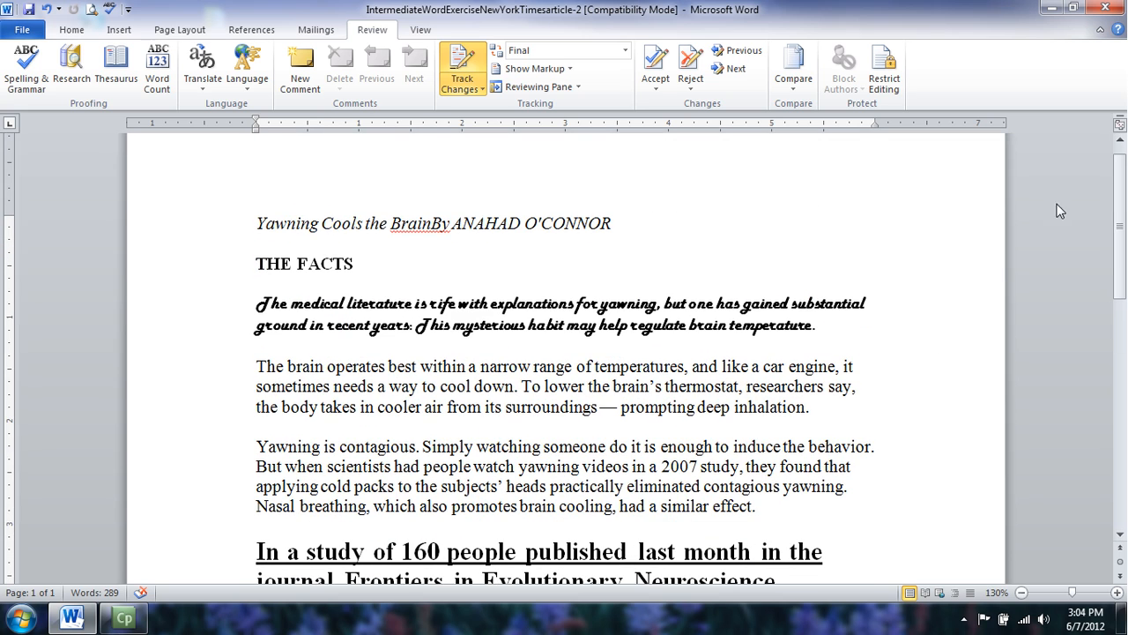
pyautogui.scroll(-1, 1124, 216)
pyautogui.moveTo(1124, 216); pyautogui.dragTo(1124, 246)
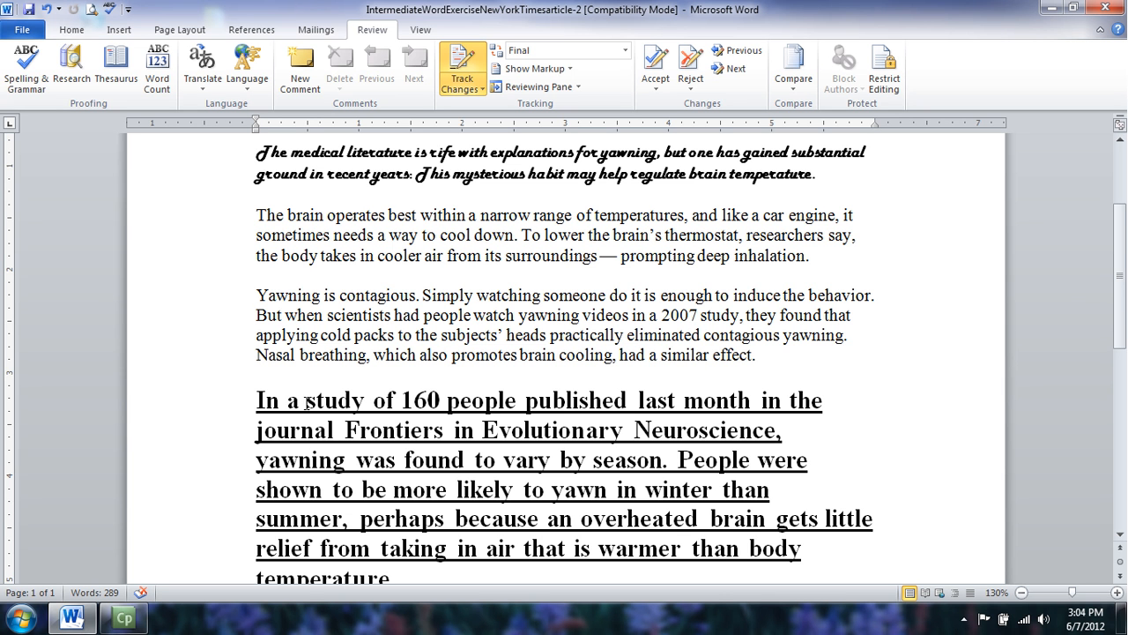
pyautogui.moveTo(1123, 264); pyautogui.dragTo(1122, 198)
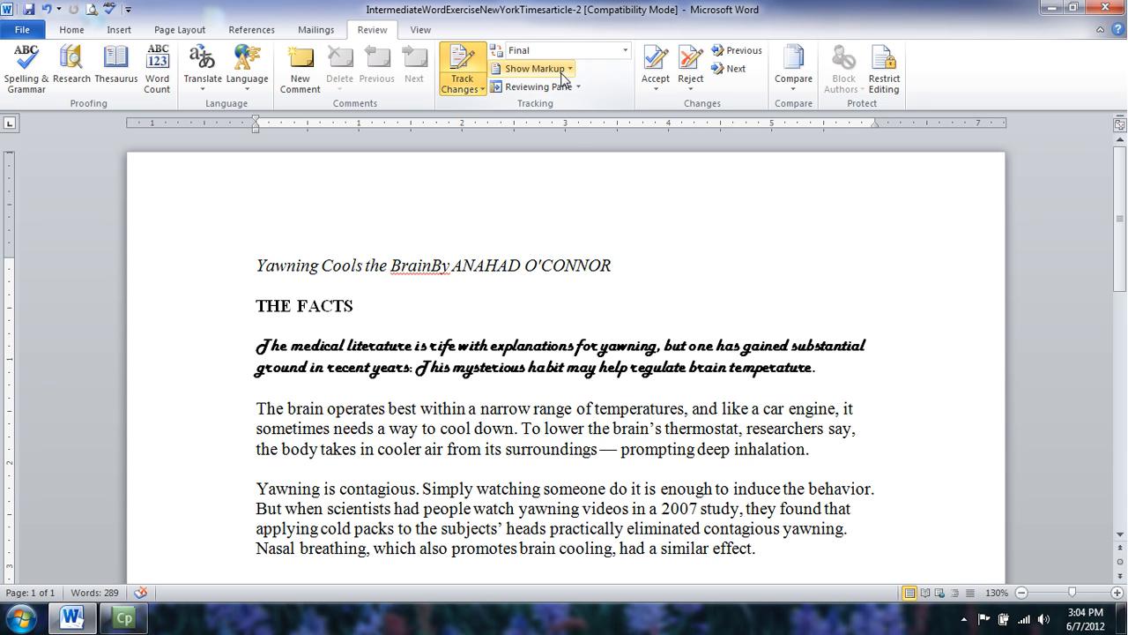
pyautogui.click(624, 53)
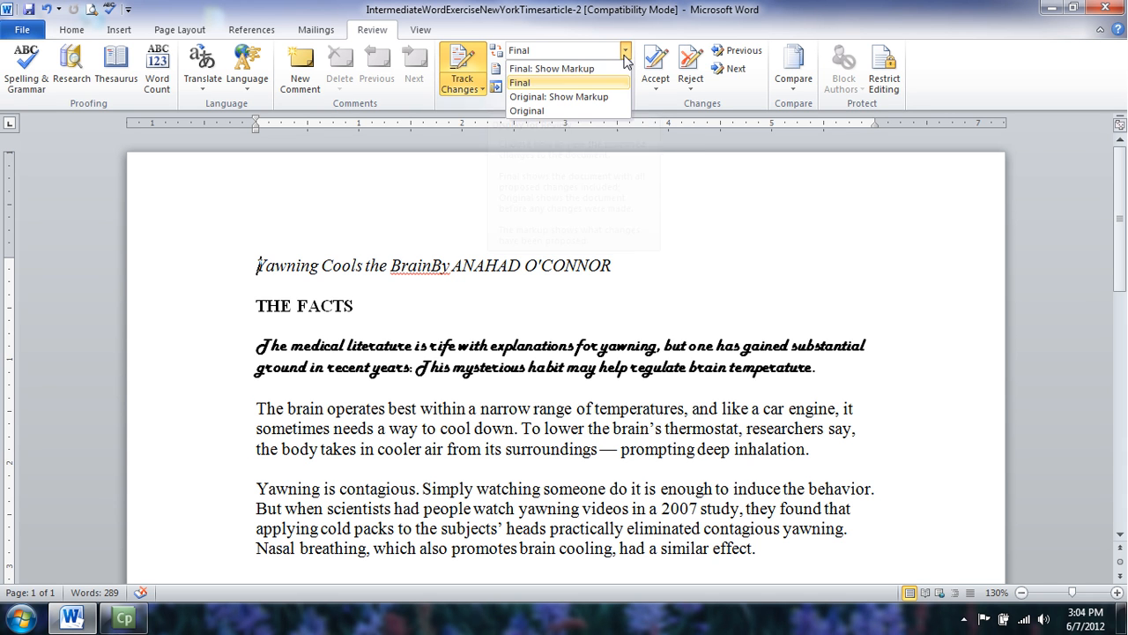
pyautogui.click(564, 69)
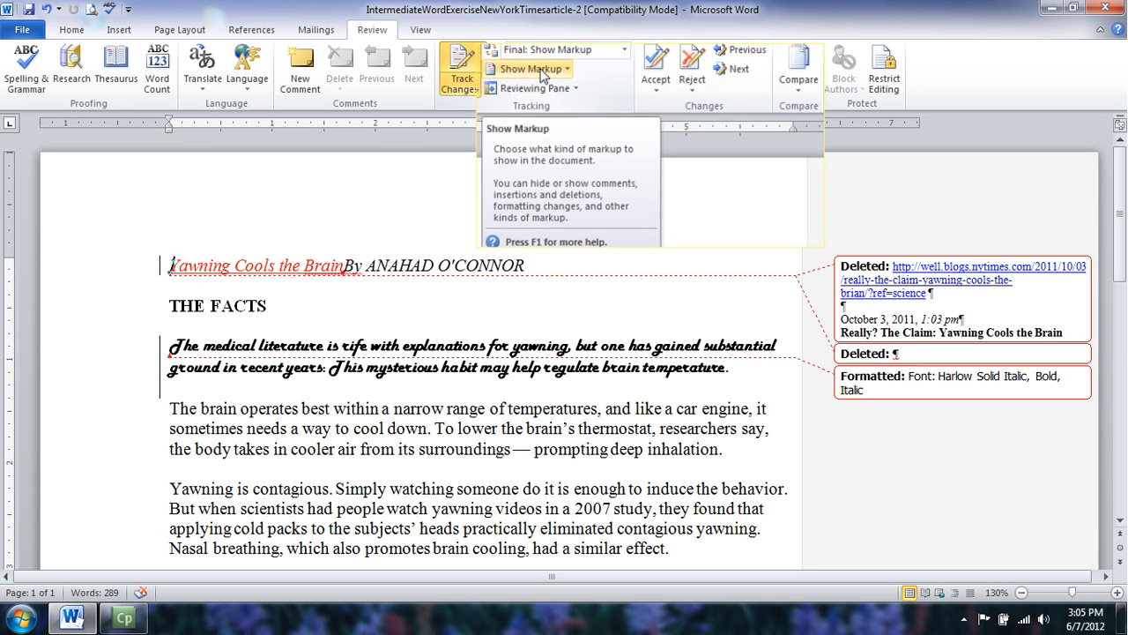
pyautogui.click(540, 69)
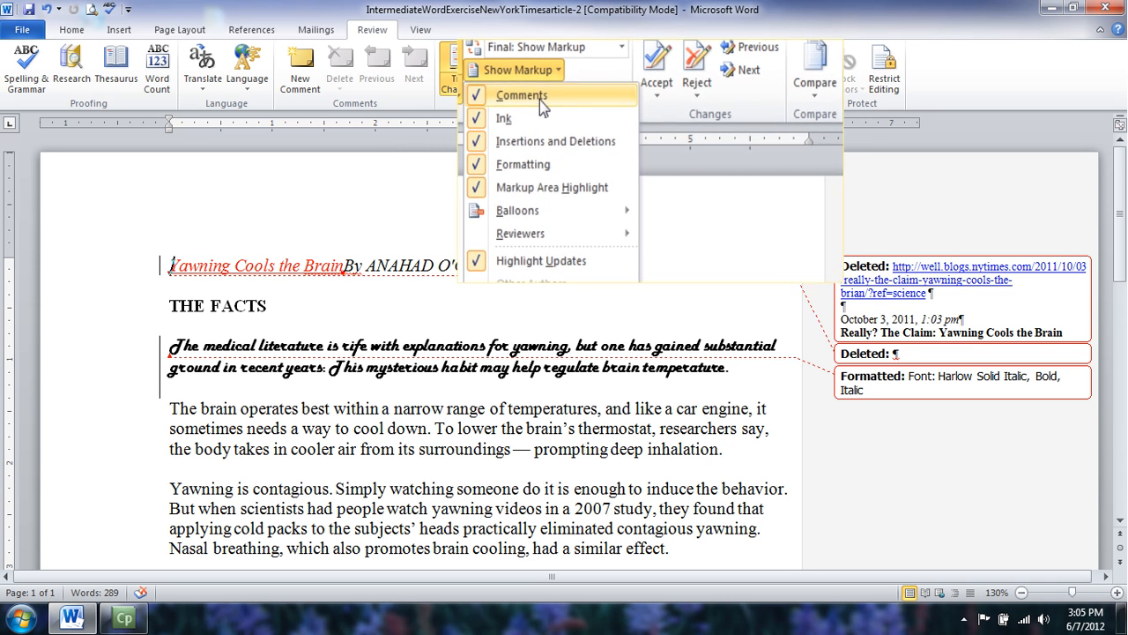
pyautogui.moveTo(520, 213)
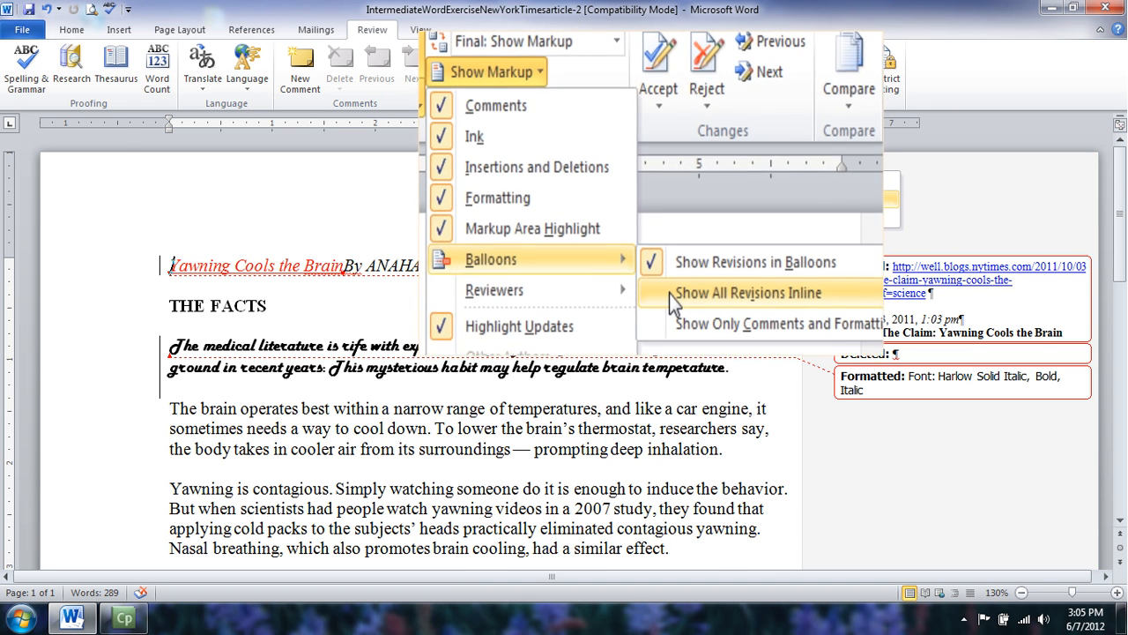
pyautogui.click(669, 294)
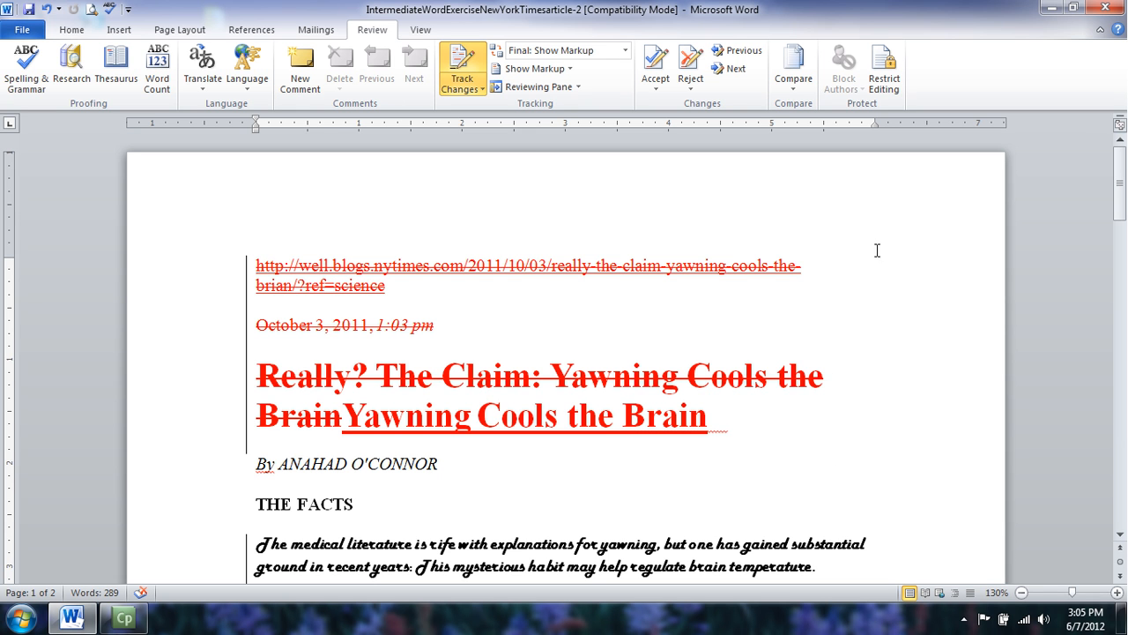
pyautogui.click(539, 69)
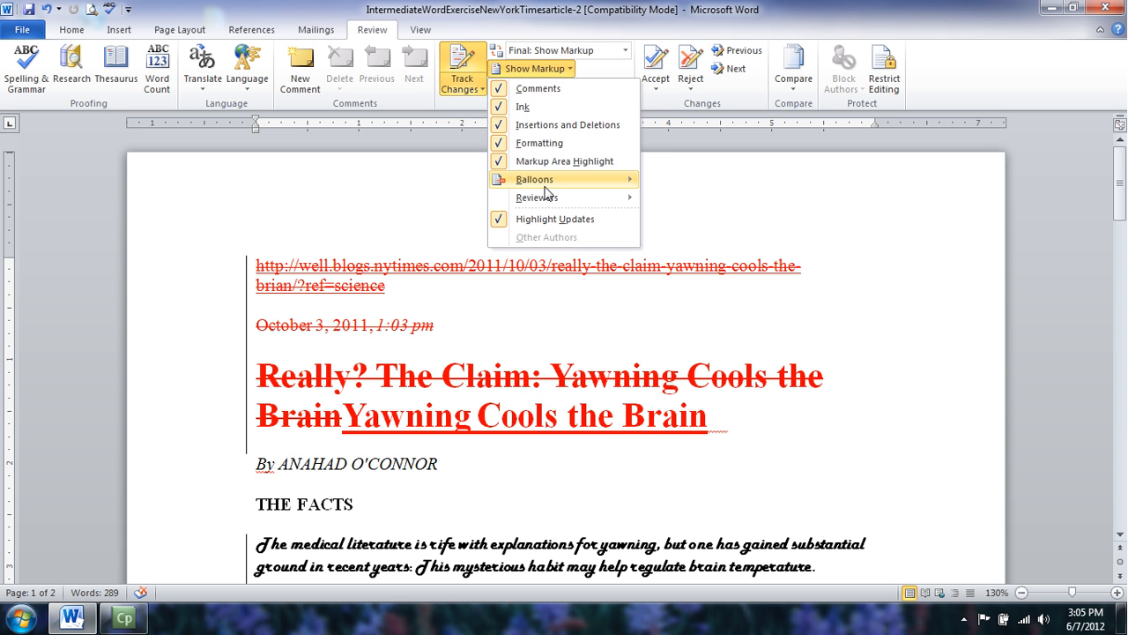
pyautogui.moveTo(548, 187)
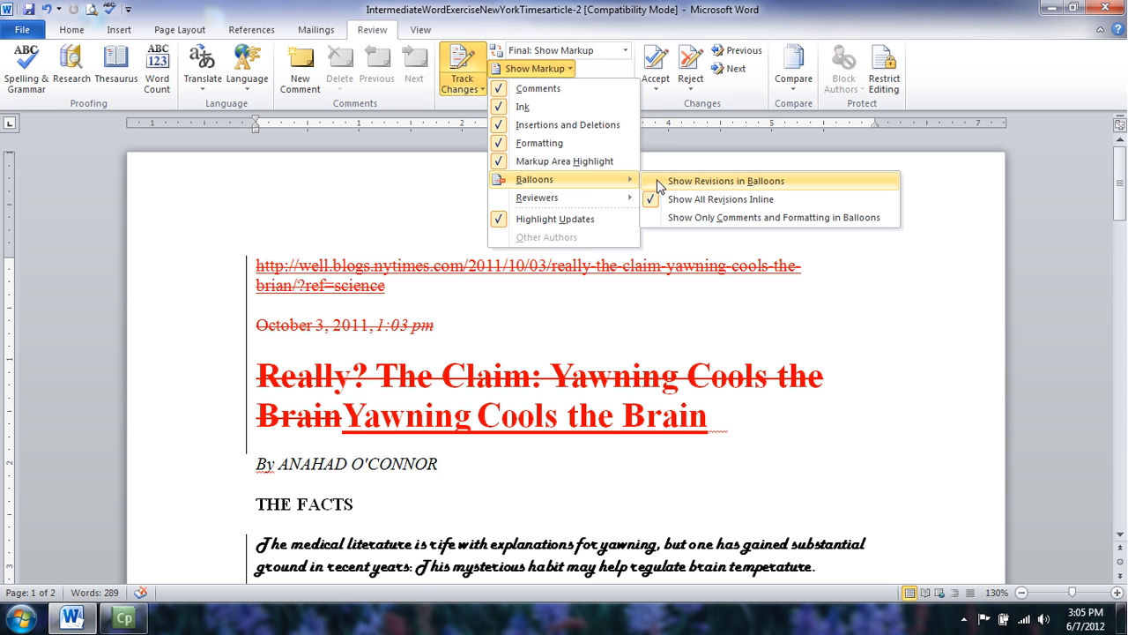
pyautogui.click(659, 183)
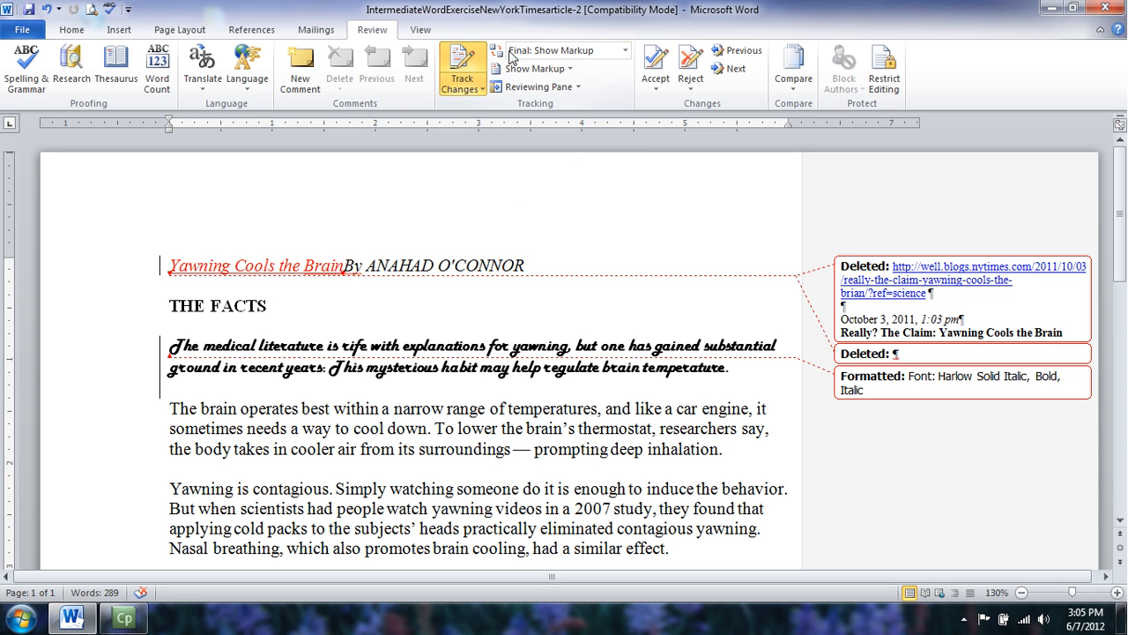
pyautogui.click(539, 69)
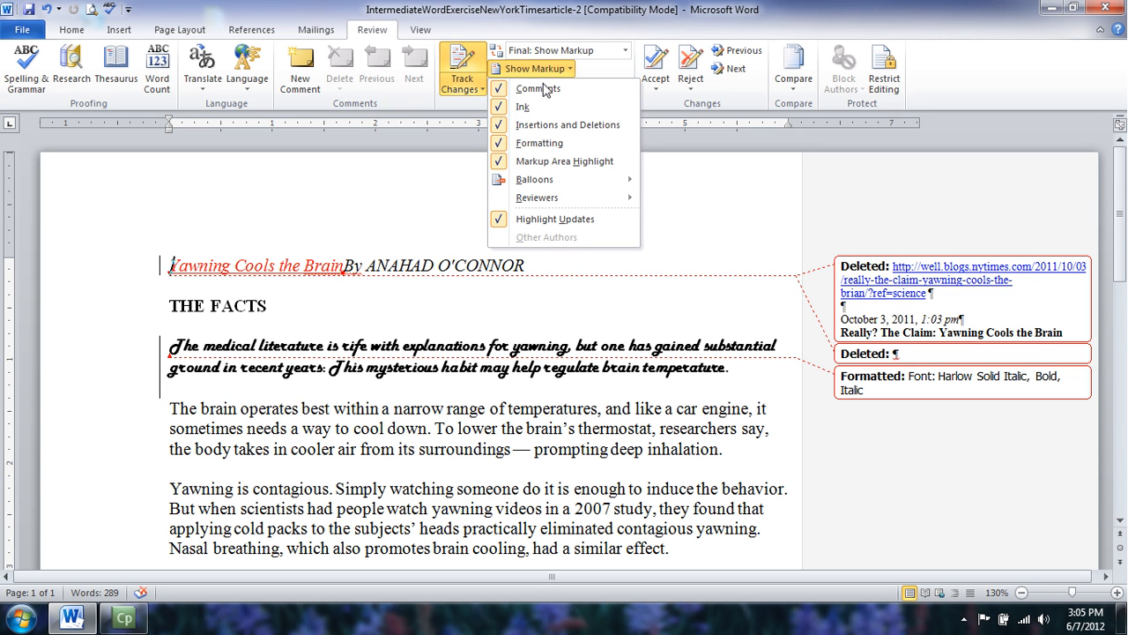
pyautogui.click(421, 163)
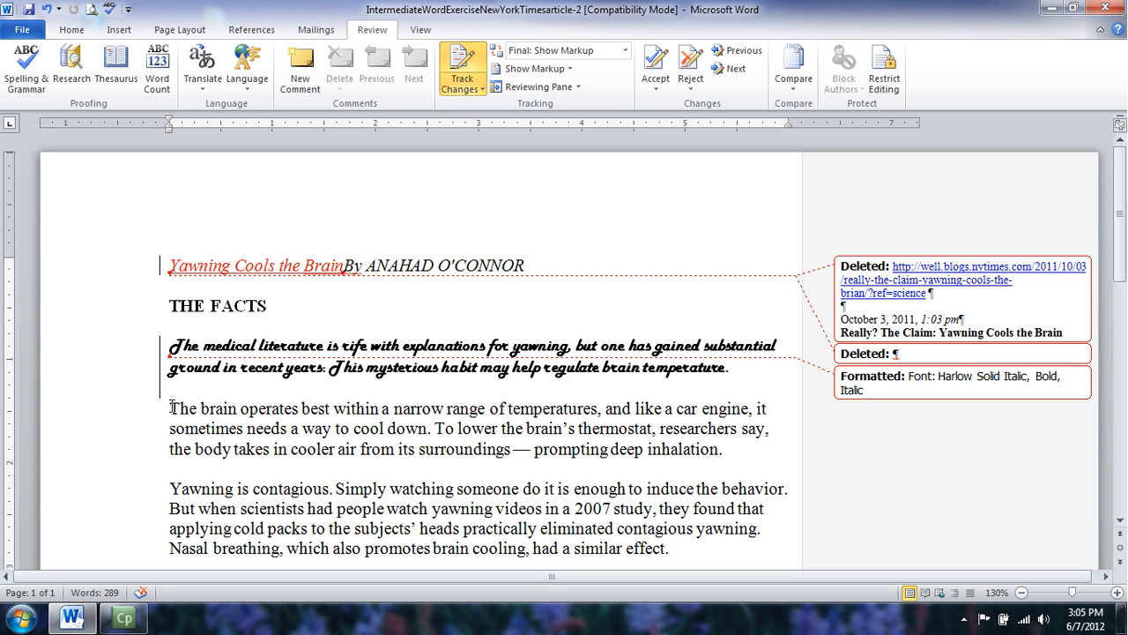
# Comment 'This is a great paragraph.' on the paragraph starting 'The brain operates best'.
pyautogui.moveTo(170, 409); pyautogui.dragTo(737, 458)
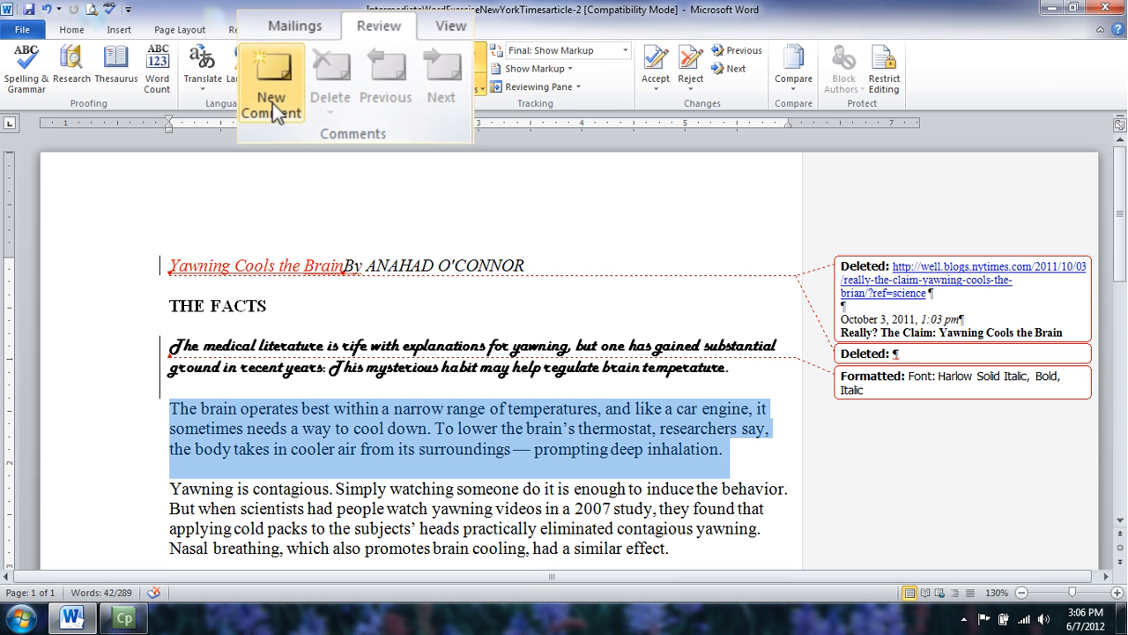
pyautogui.click(302, 82)
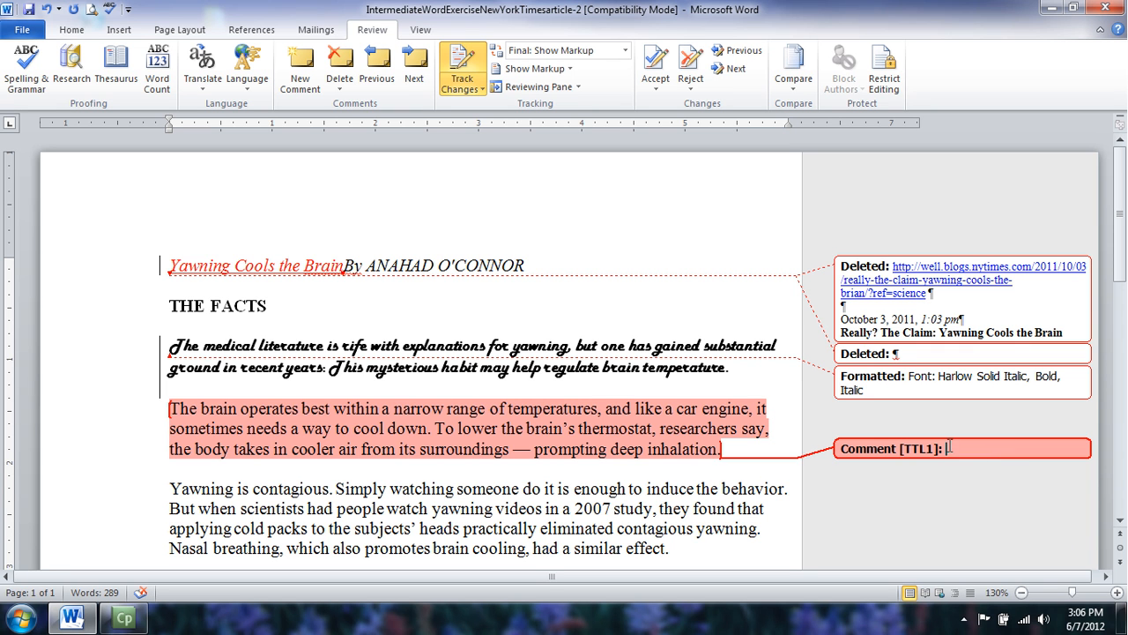
pyautogui.write('This is a great paraga')
pyautogui.press('BackSpace')
pyautogui.write('raph.')
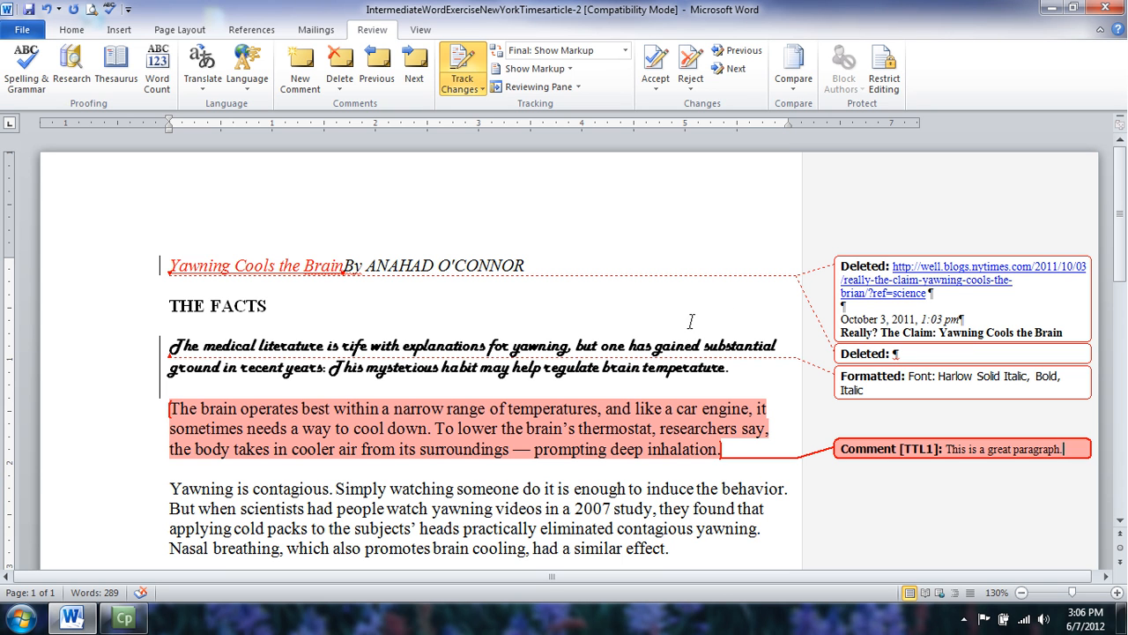
pyautogui.moveTo(290, 260)
pyautogui.moveTo(172, 265)
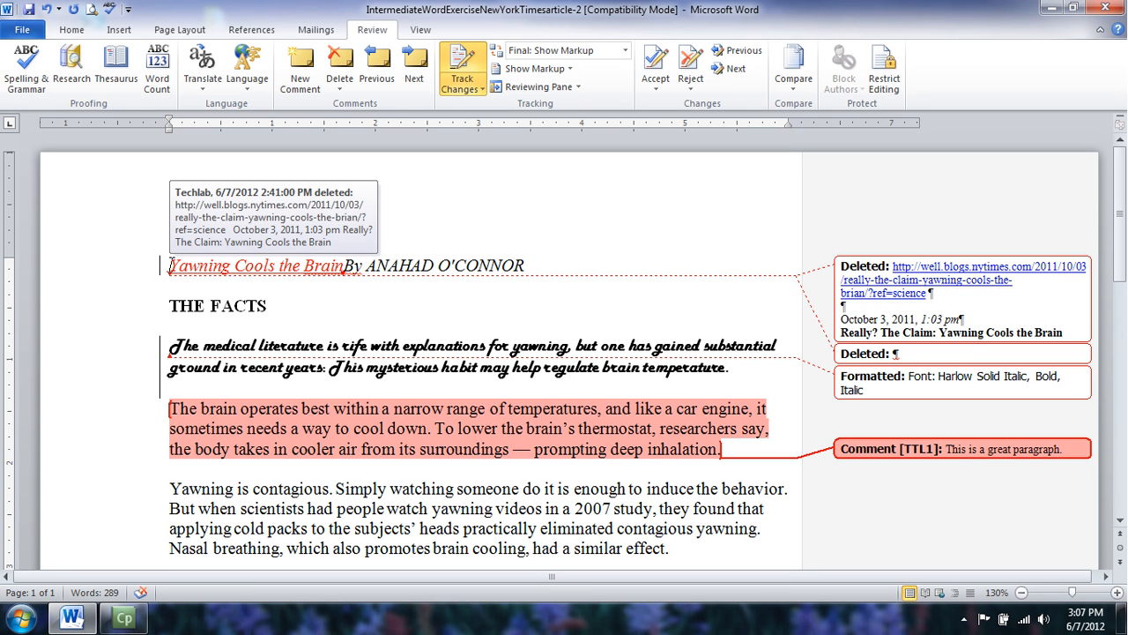
pyautogui.click(172, 265)
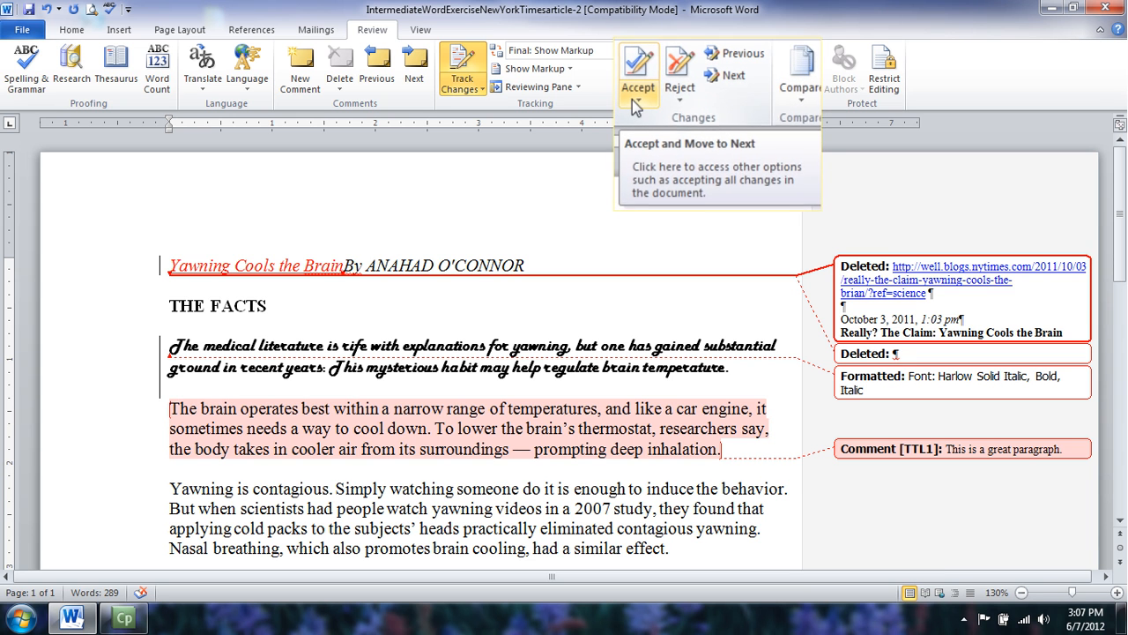
# Accept the deleted link and headline, the inserted title 'Yawning Cools the Brain', and the paragraph mark.
pyautogui.click(634, 101)
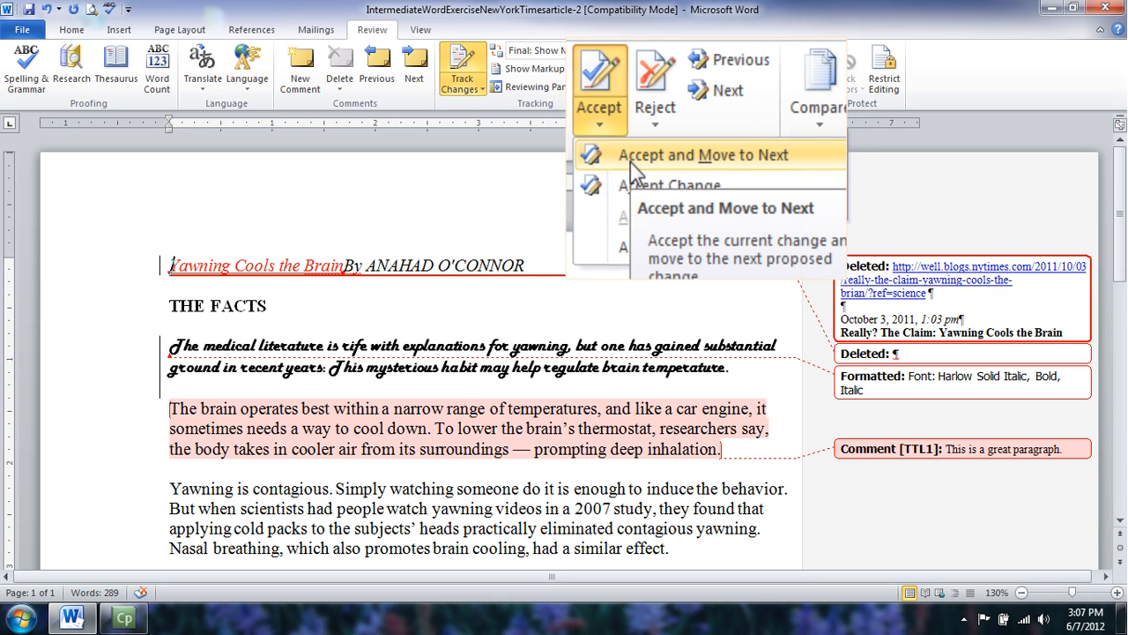
pyautogui.click(675, 111)
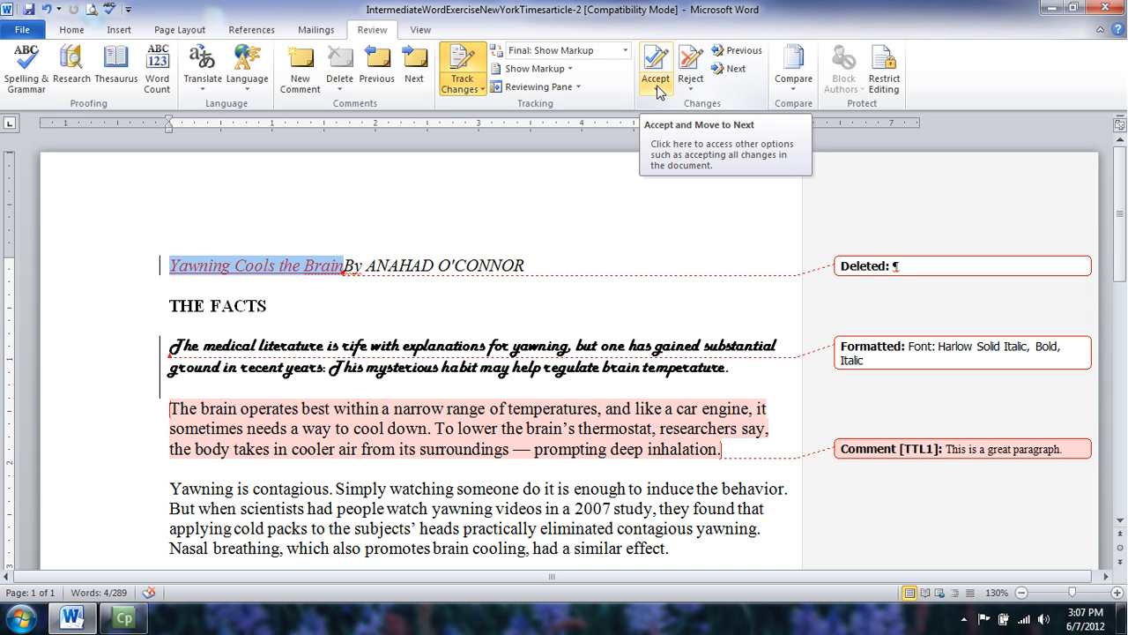
pyautogui.click(655, 88)
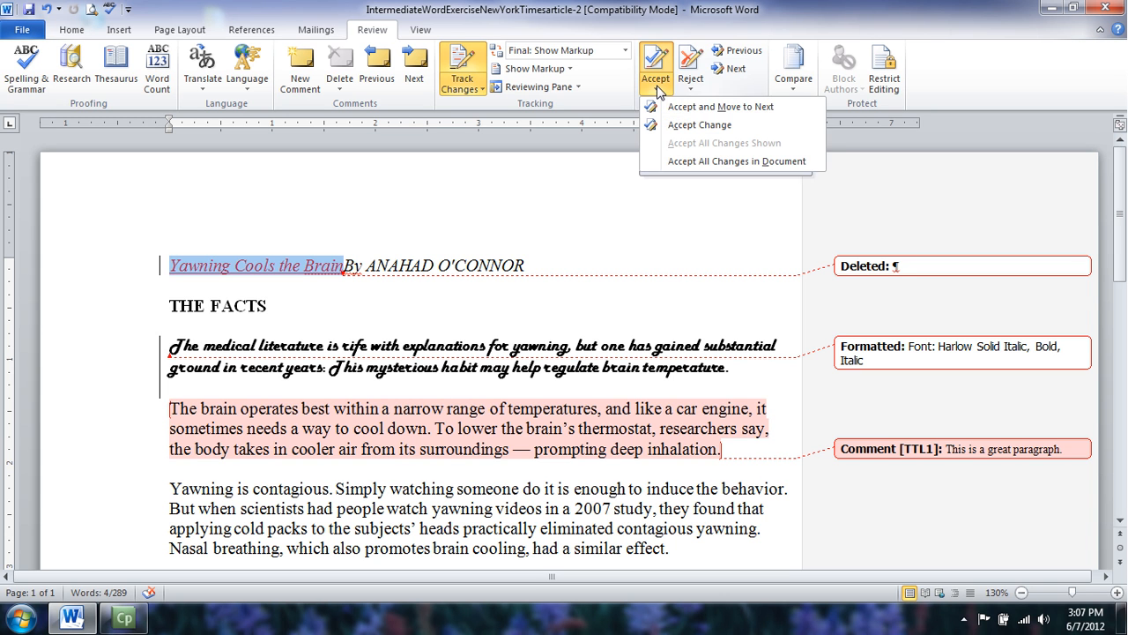
pyautogui.click(657, 105)
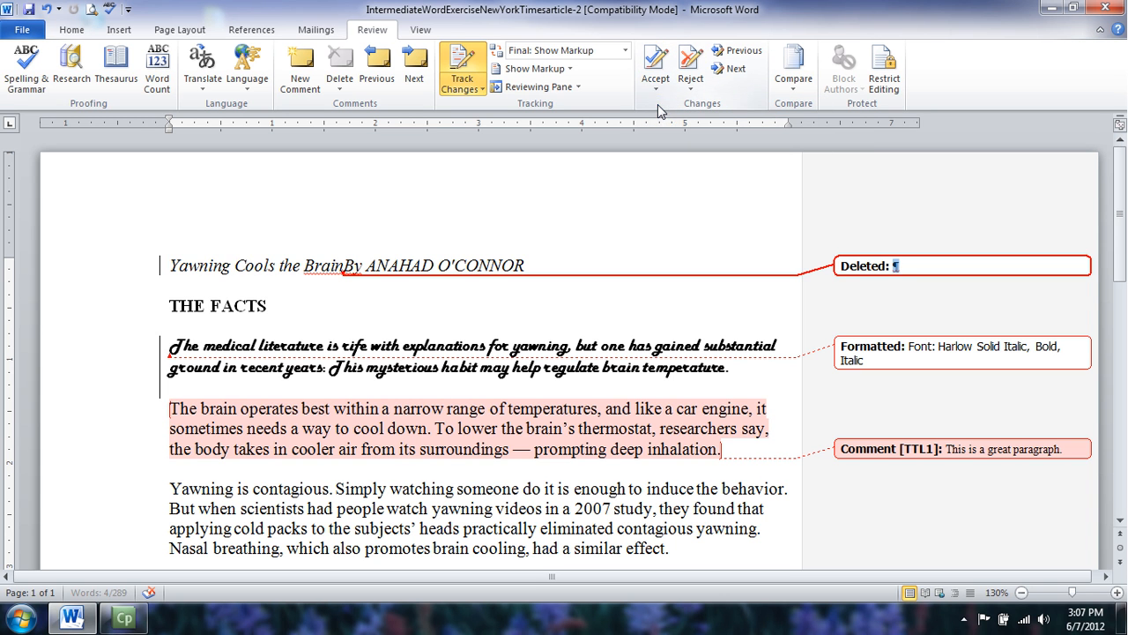
pyautogui.click(655, 83)
pyautogui.click(662, 106)
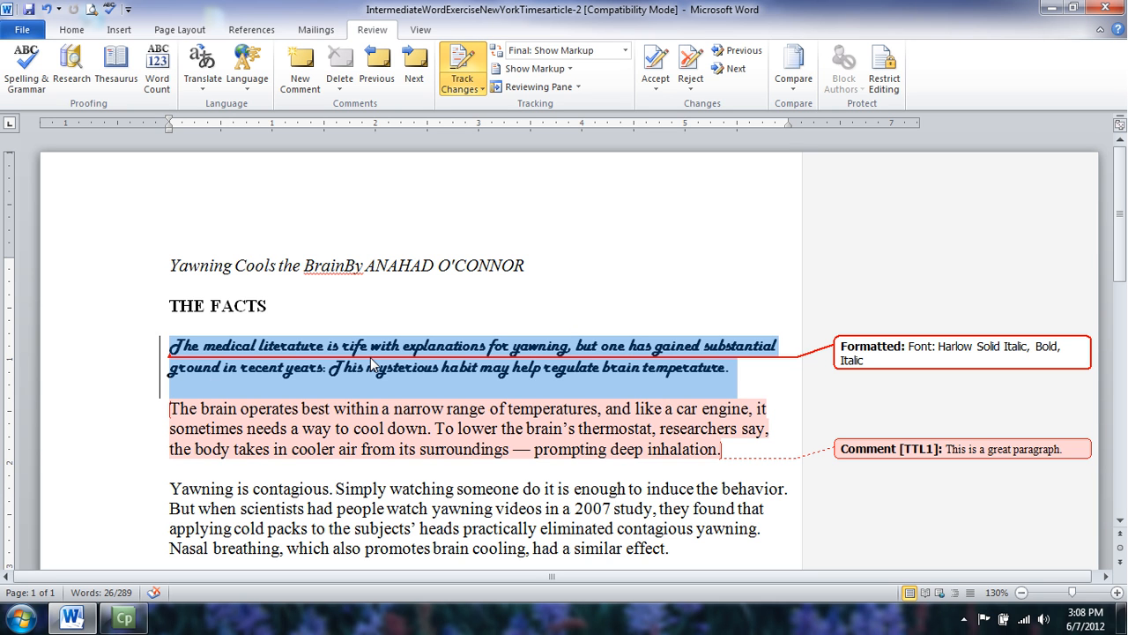
# Reject the opening paragraph's Harlow Solid Italic formatting, then reject the paragraph comment.
pyautogui.moveTo(370, 357)
pyautogui.moveTo(225, 359)
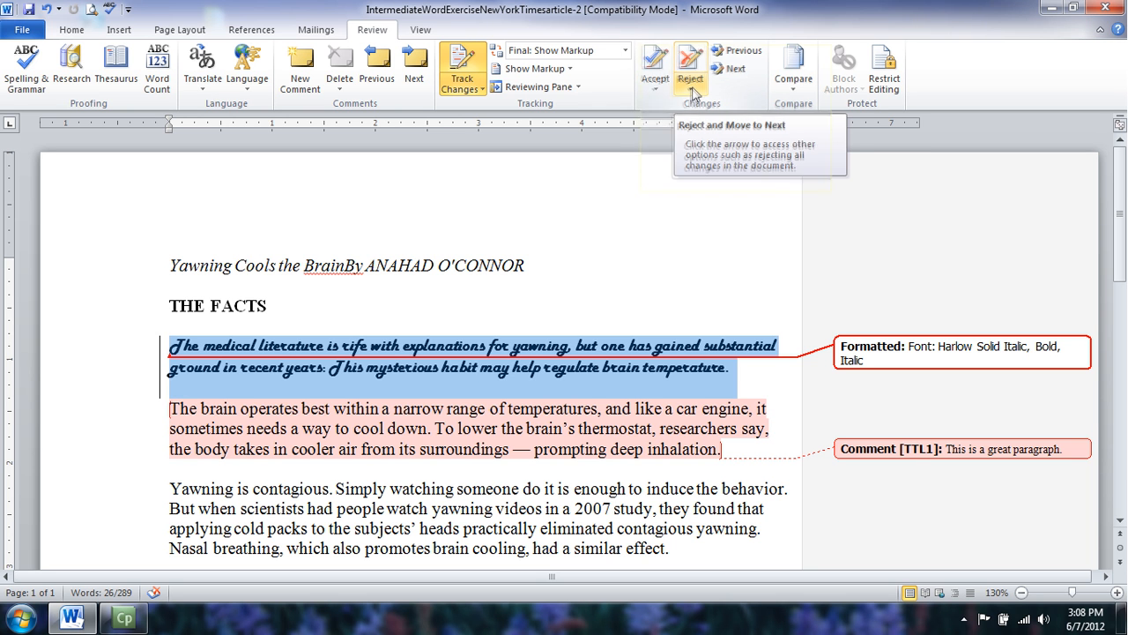
pyautogui.click(692, 92)
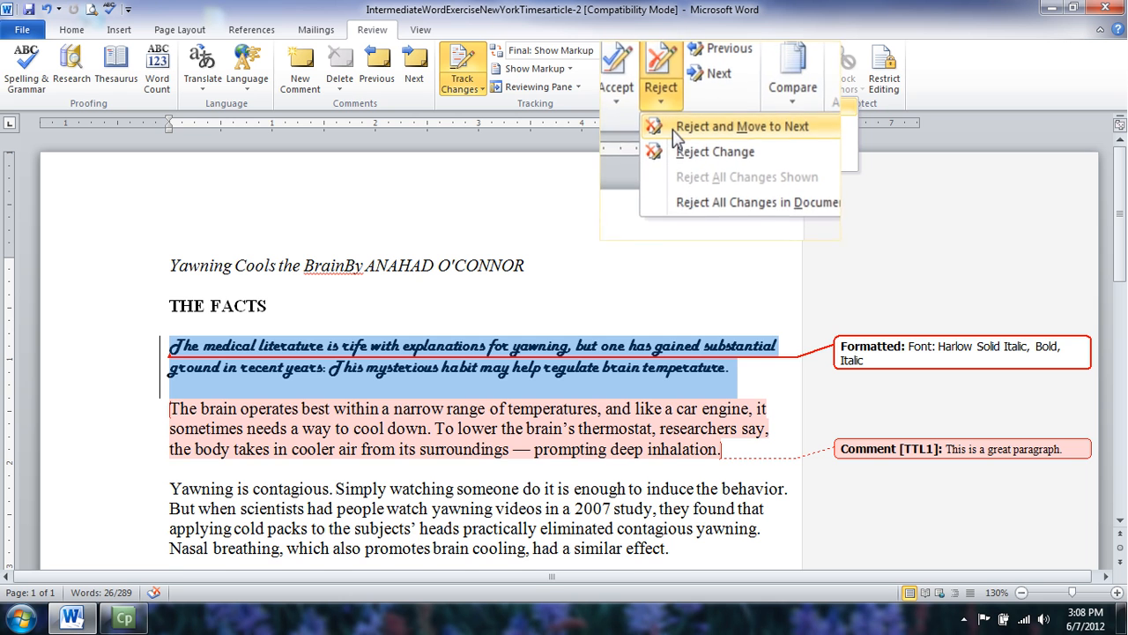
pyautogui.click(666, 132)
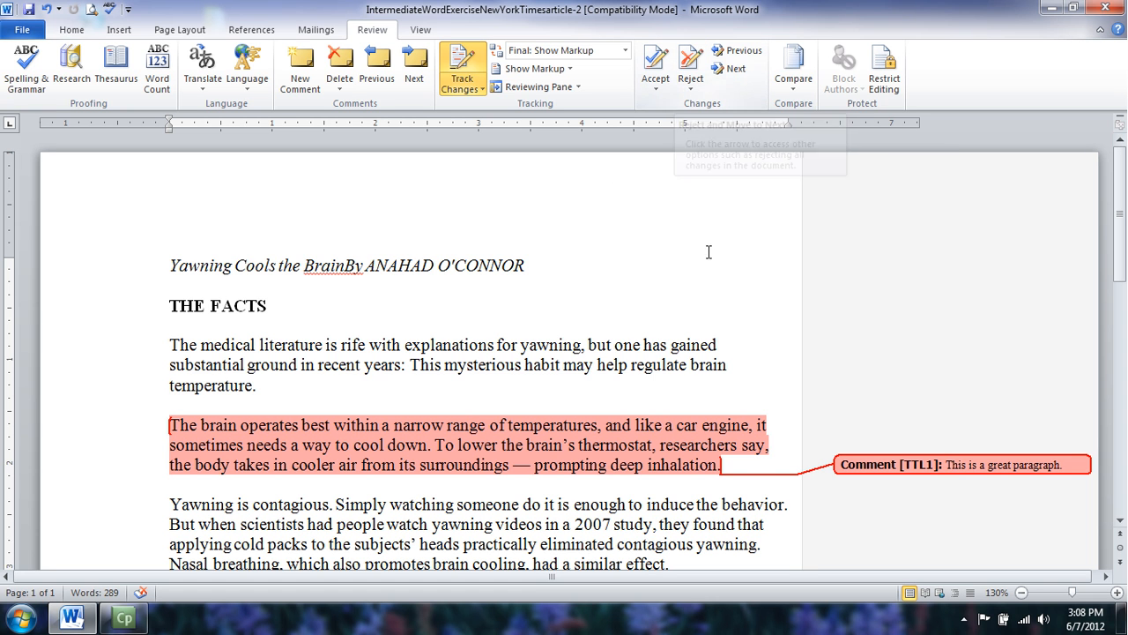
pyautogui.click(693, 86)
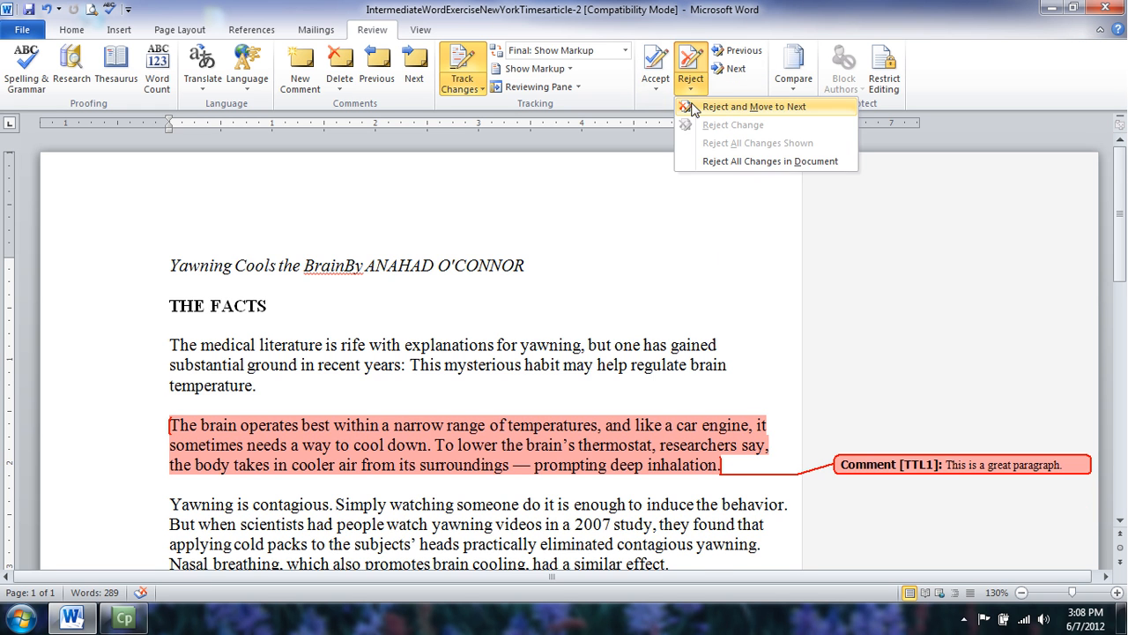
pyautogui.click(693, 107)
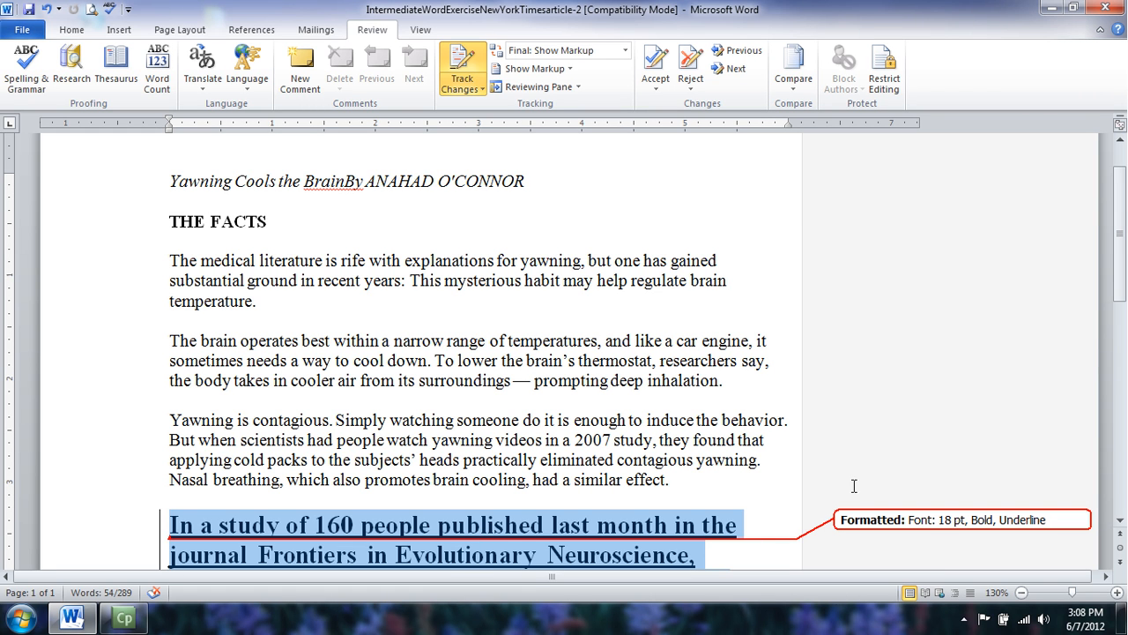
# Accept the study paragraph's 18 pt bold underline formatting, the last tracked change.
pyautogui.moveTo(941, 532)
pyautogui.click(659, 83)
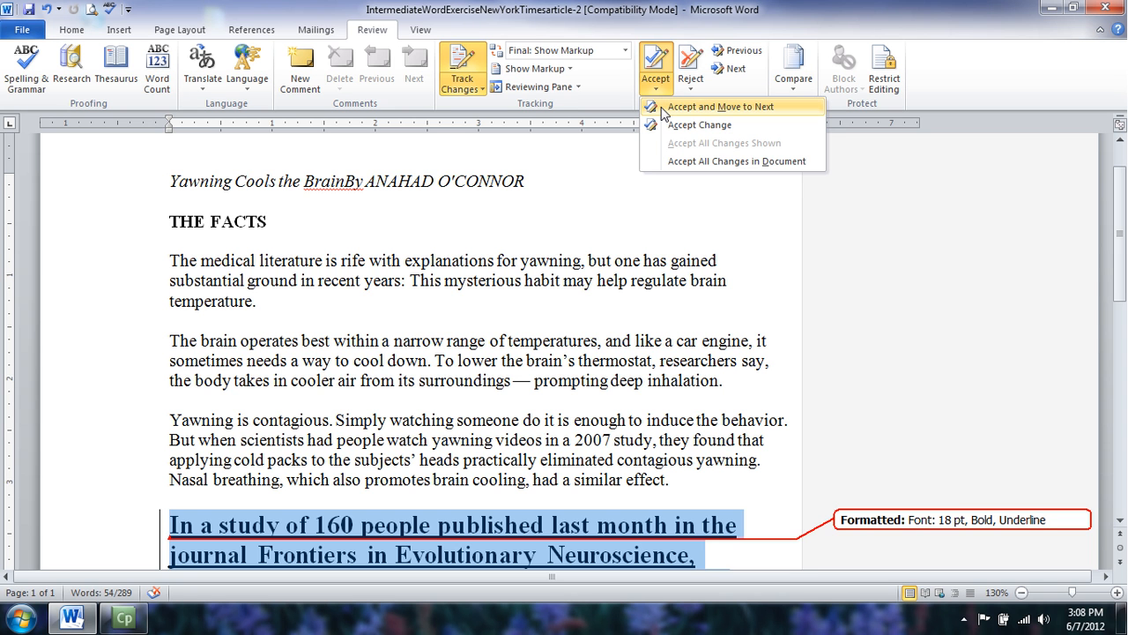
pyautogui.click(663, 108)
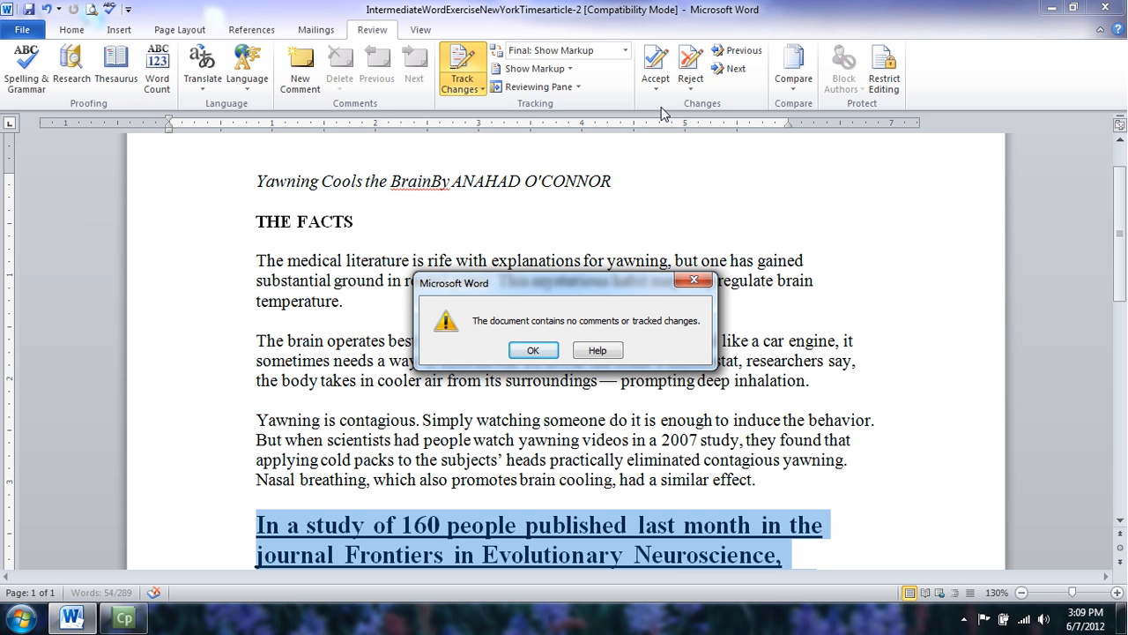
# Dismiss the 'no comments or tracked changes' message with OK.
pyautogui.click(532, 351)
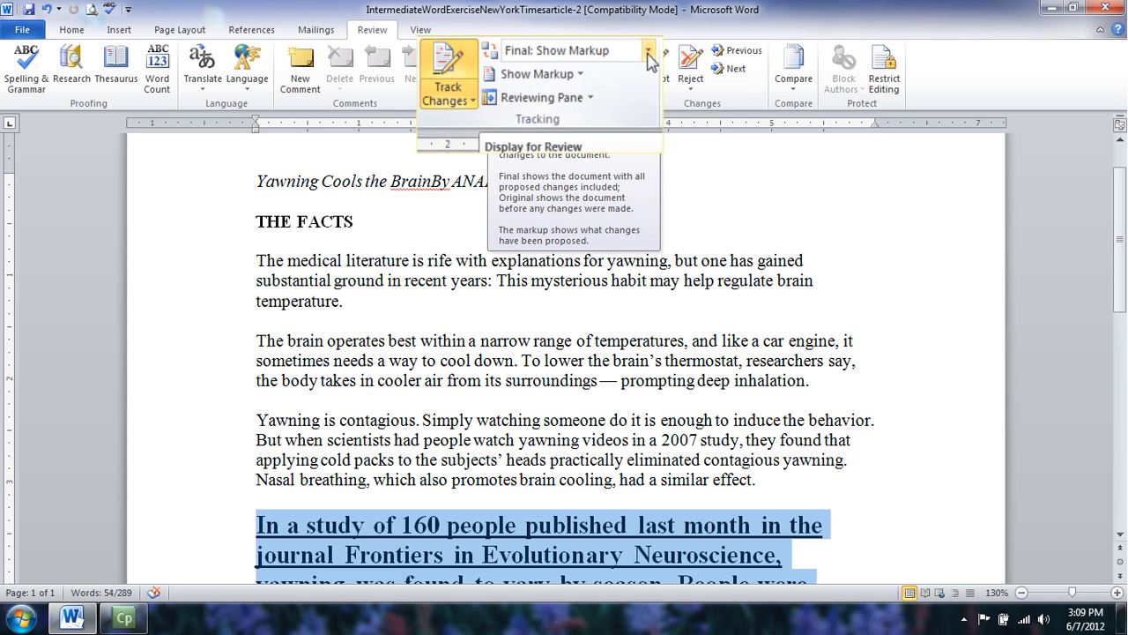
# Switch the review display mode to Final to show the clean article without markup.
pyautogui.click(646, 53)
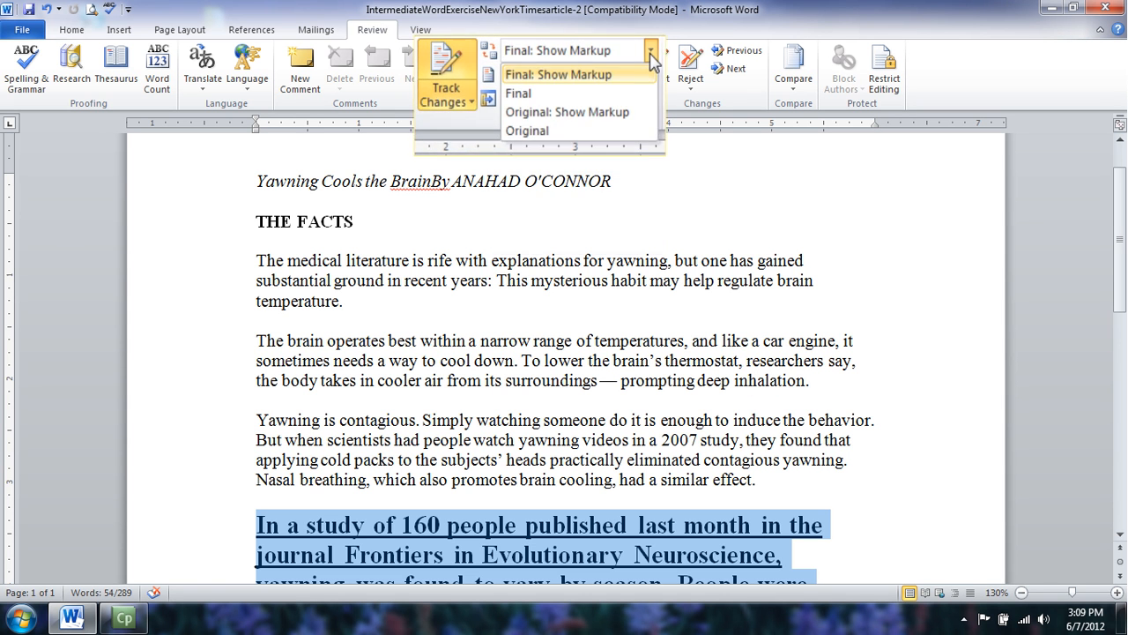
pyautogui.click(604, 104)
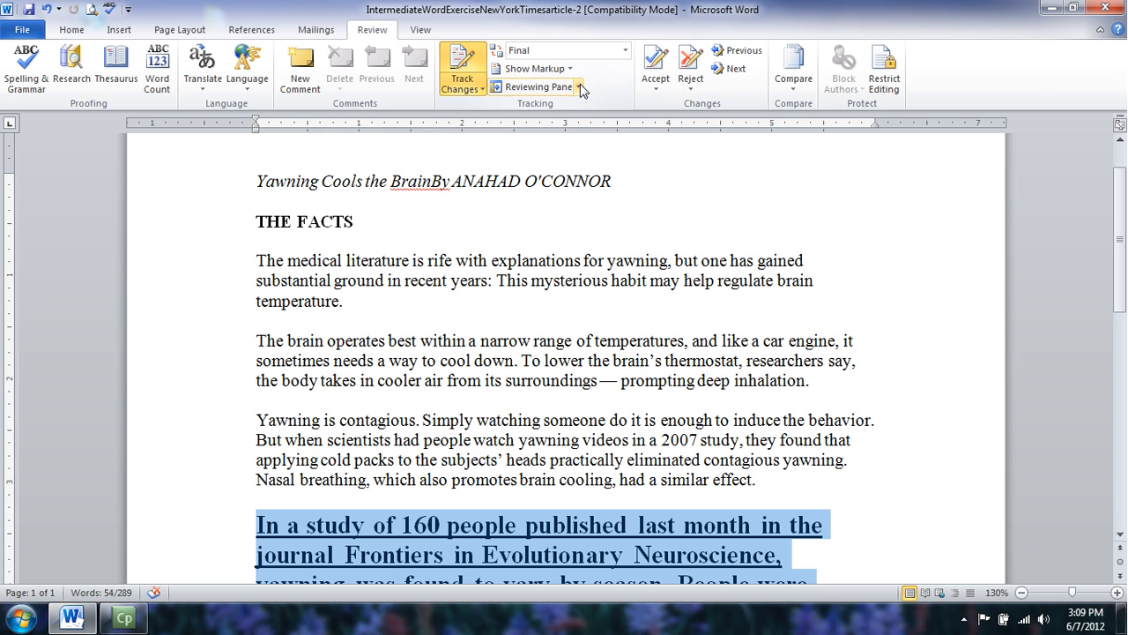